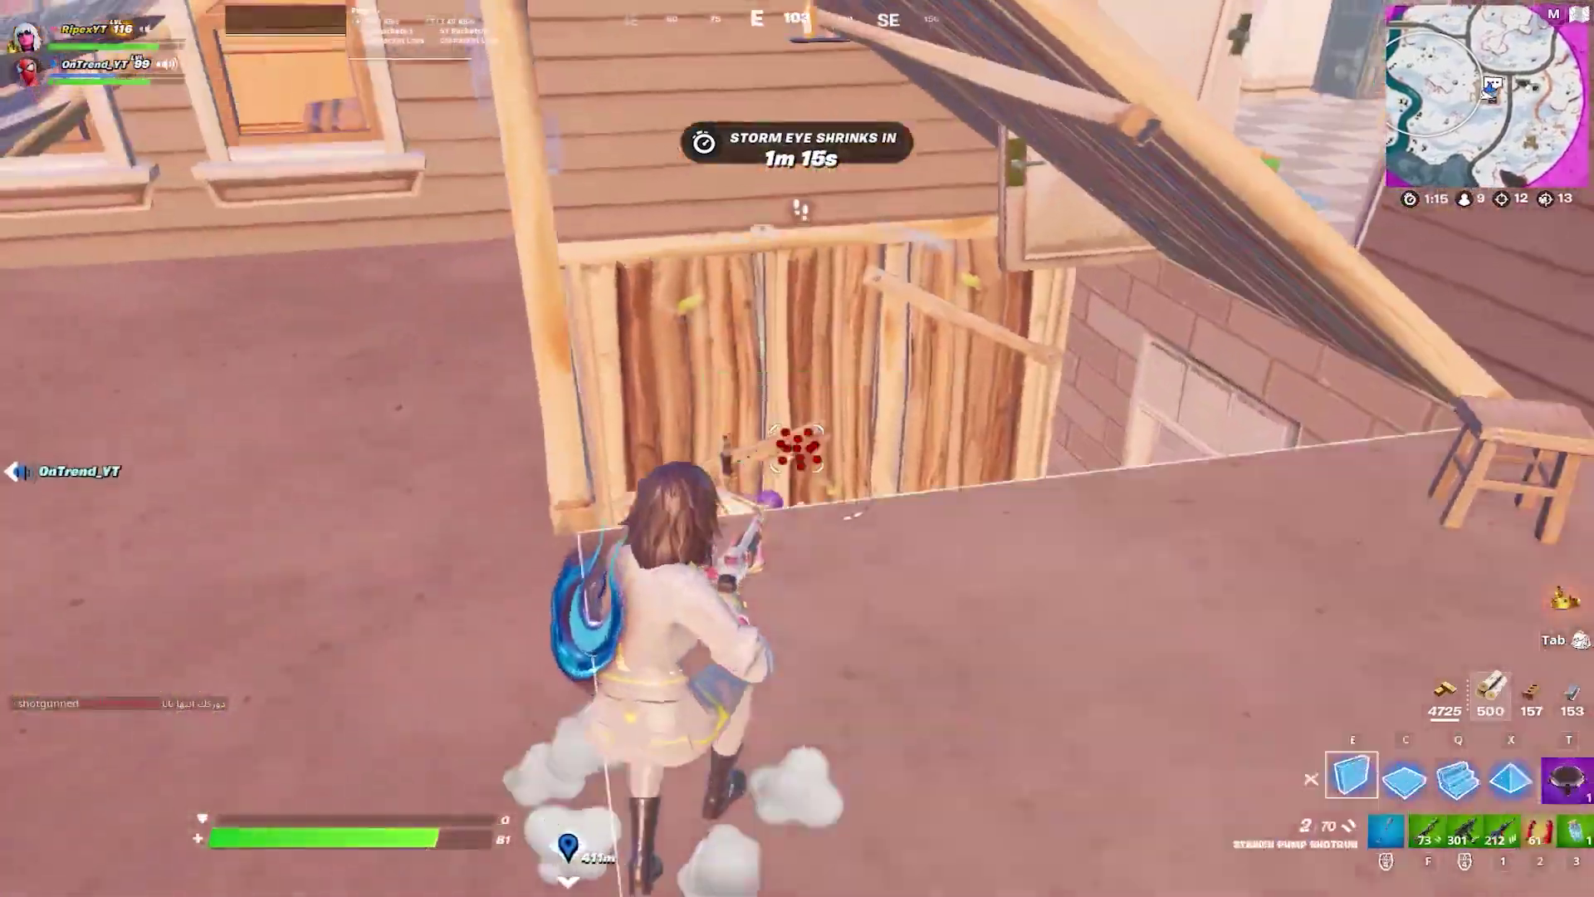
Step: Place and edit wooden builds, switch weapons and reload in the Fortnite match
left_click(797, 448)
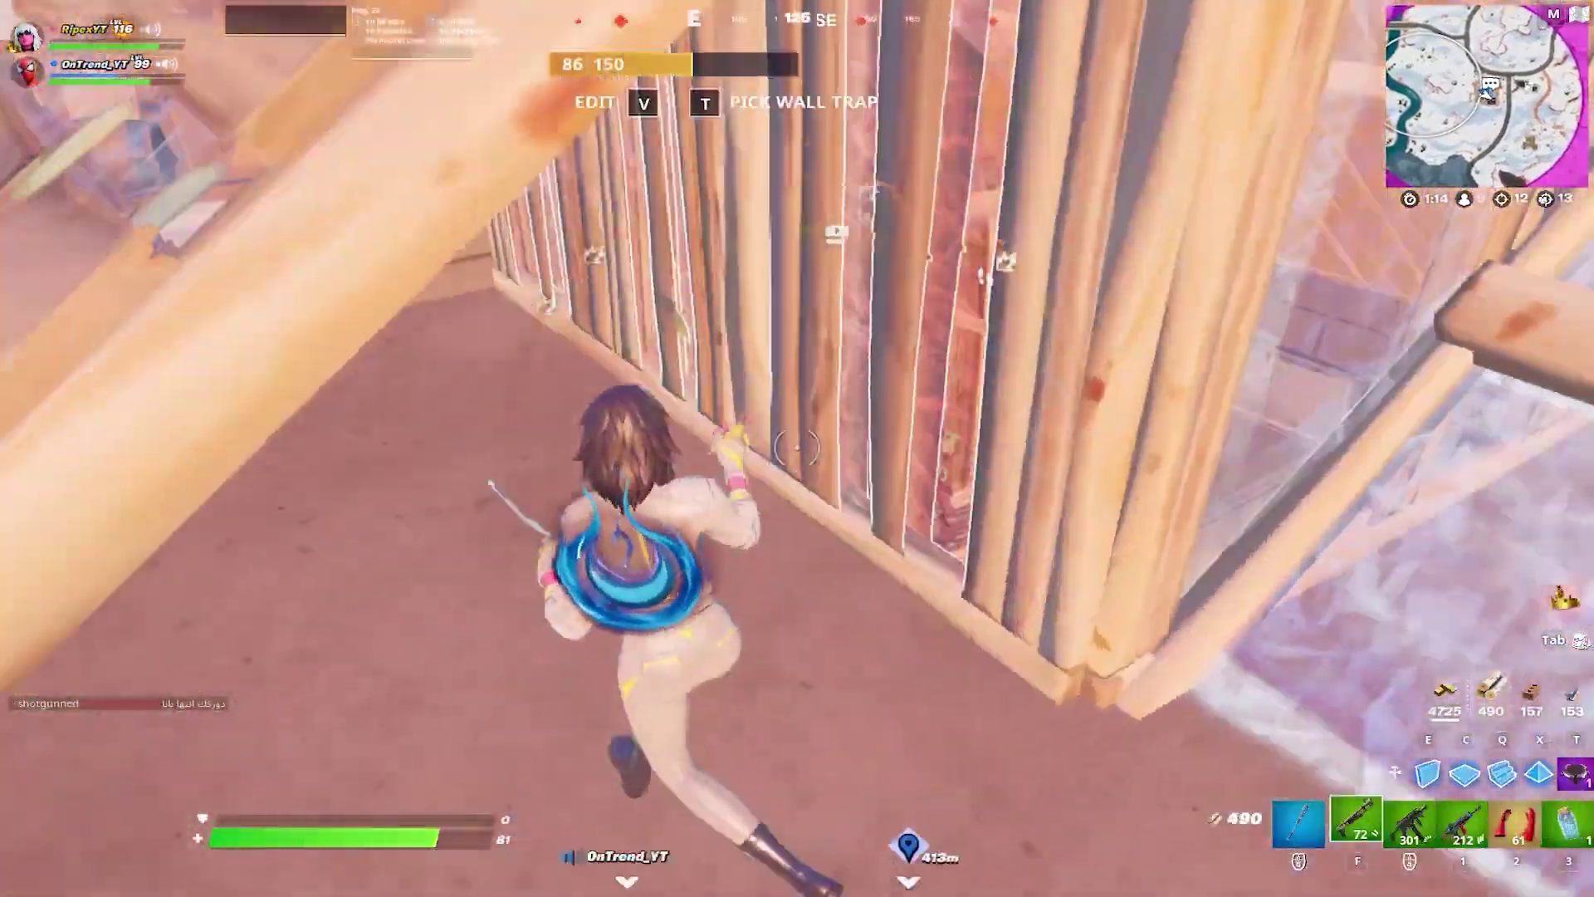
key("f")
key("w")
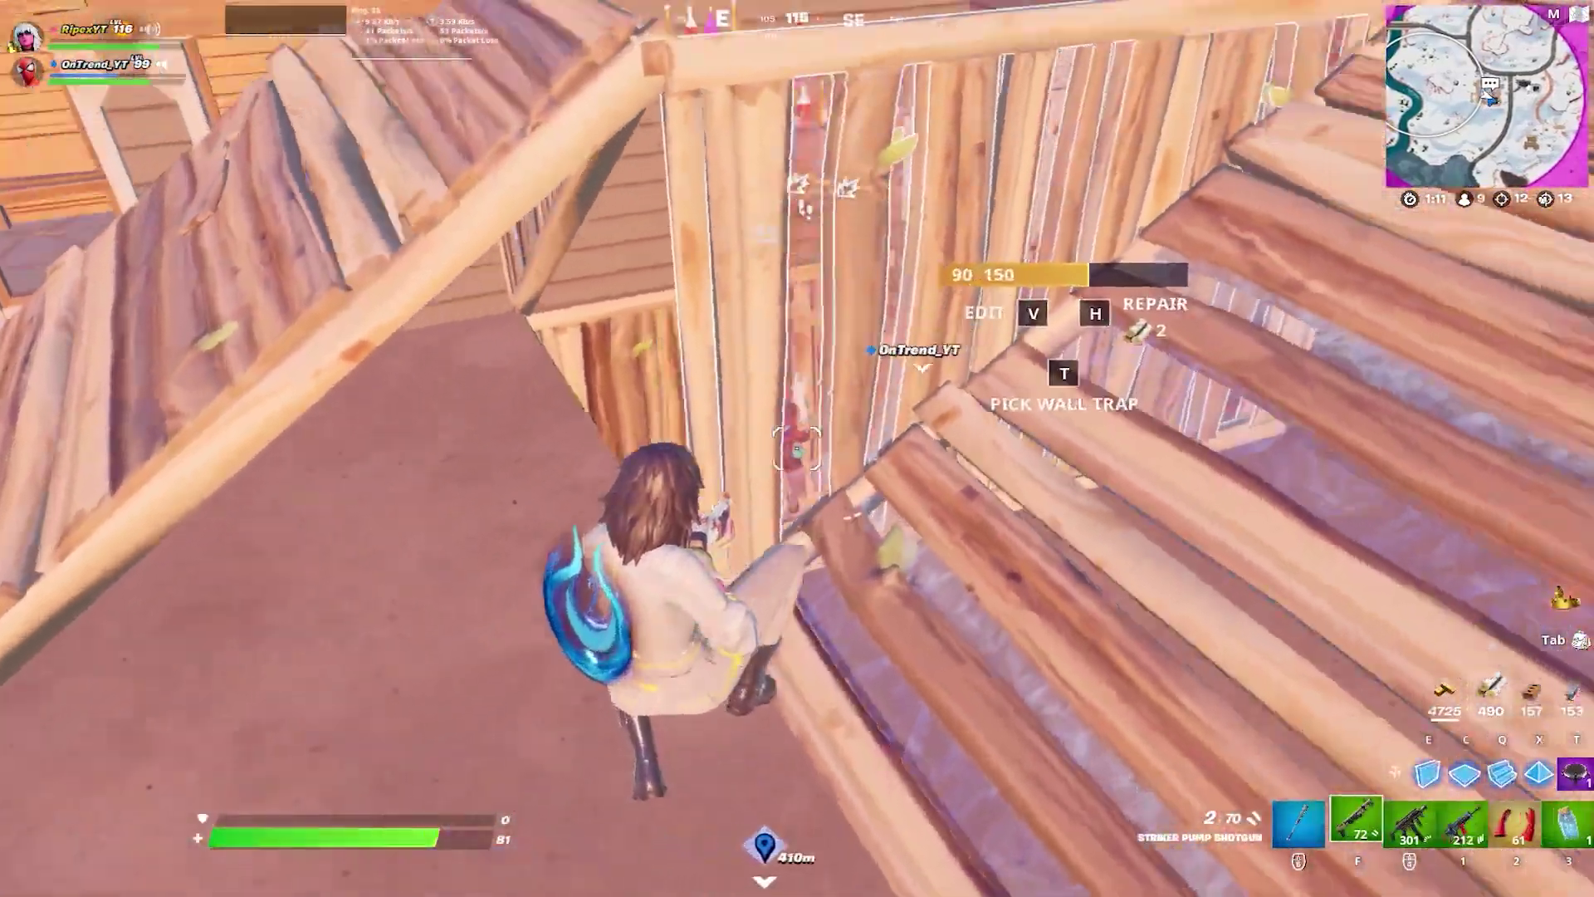
key("q")
left_click(797, 448)
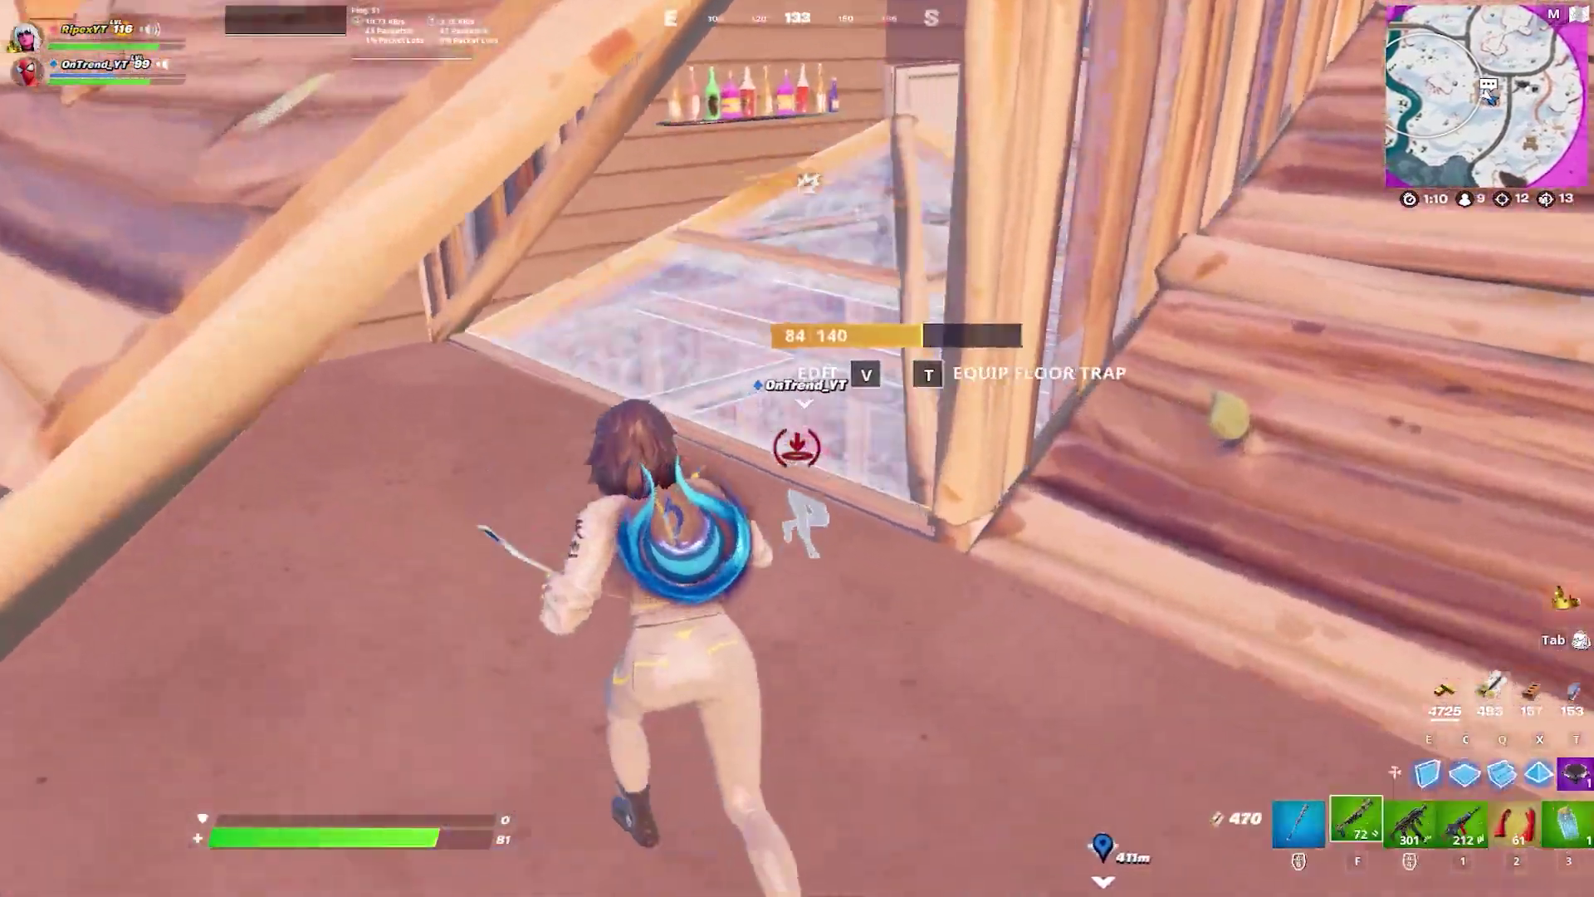
key("v")
key("v")
left_click(797, 448)
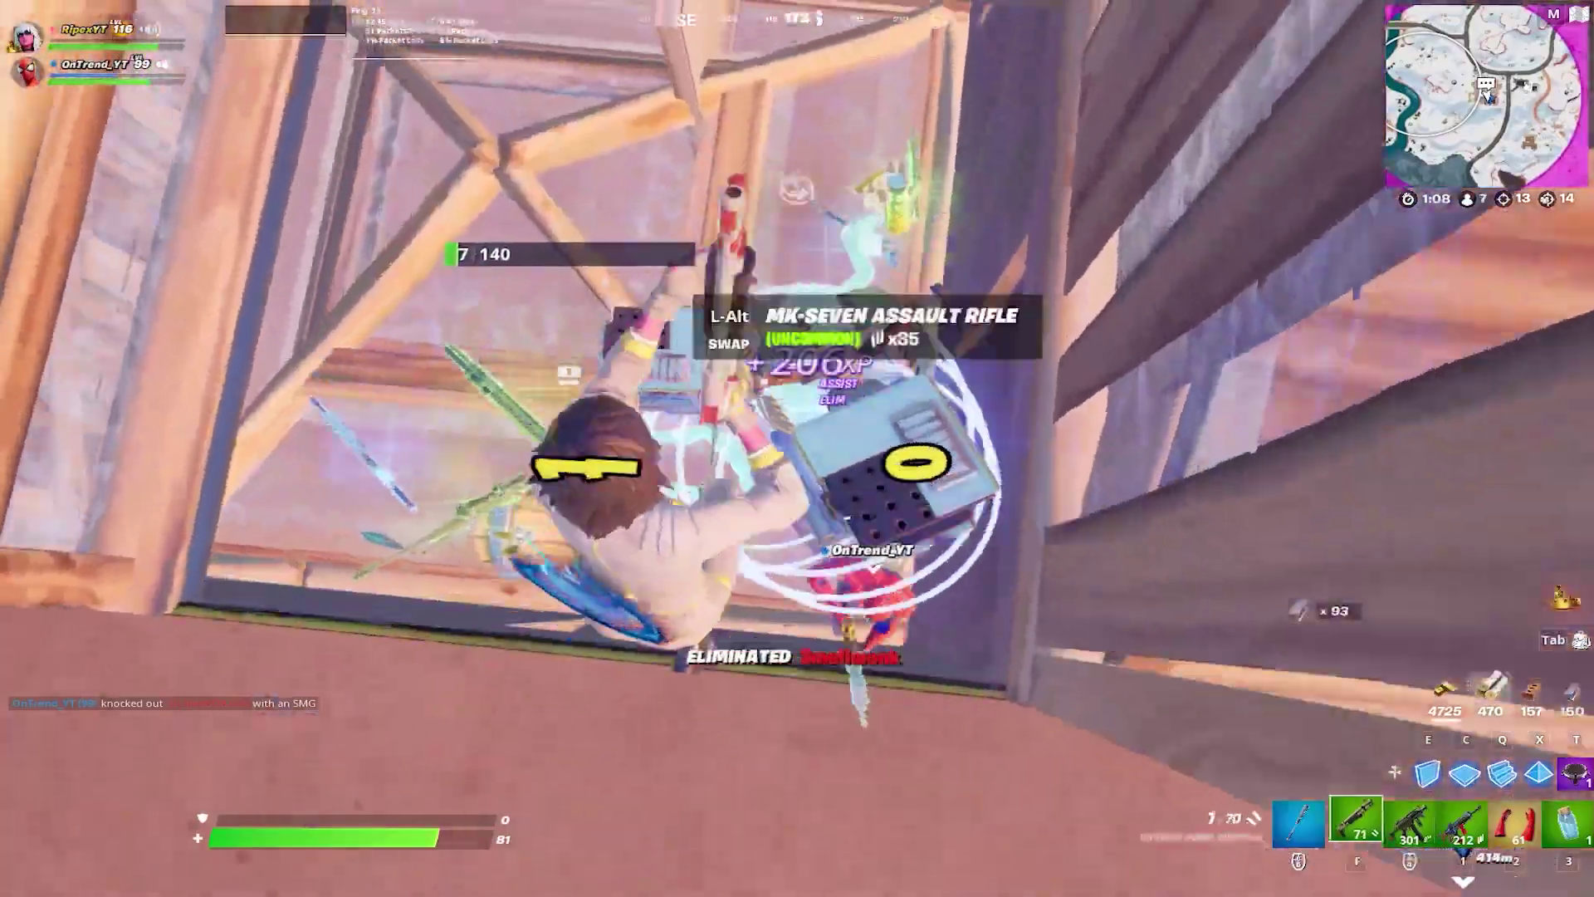
key("r")
key("q")
key("q")
key("w")
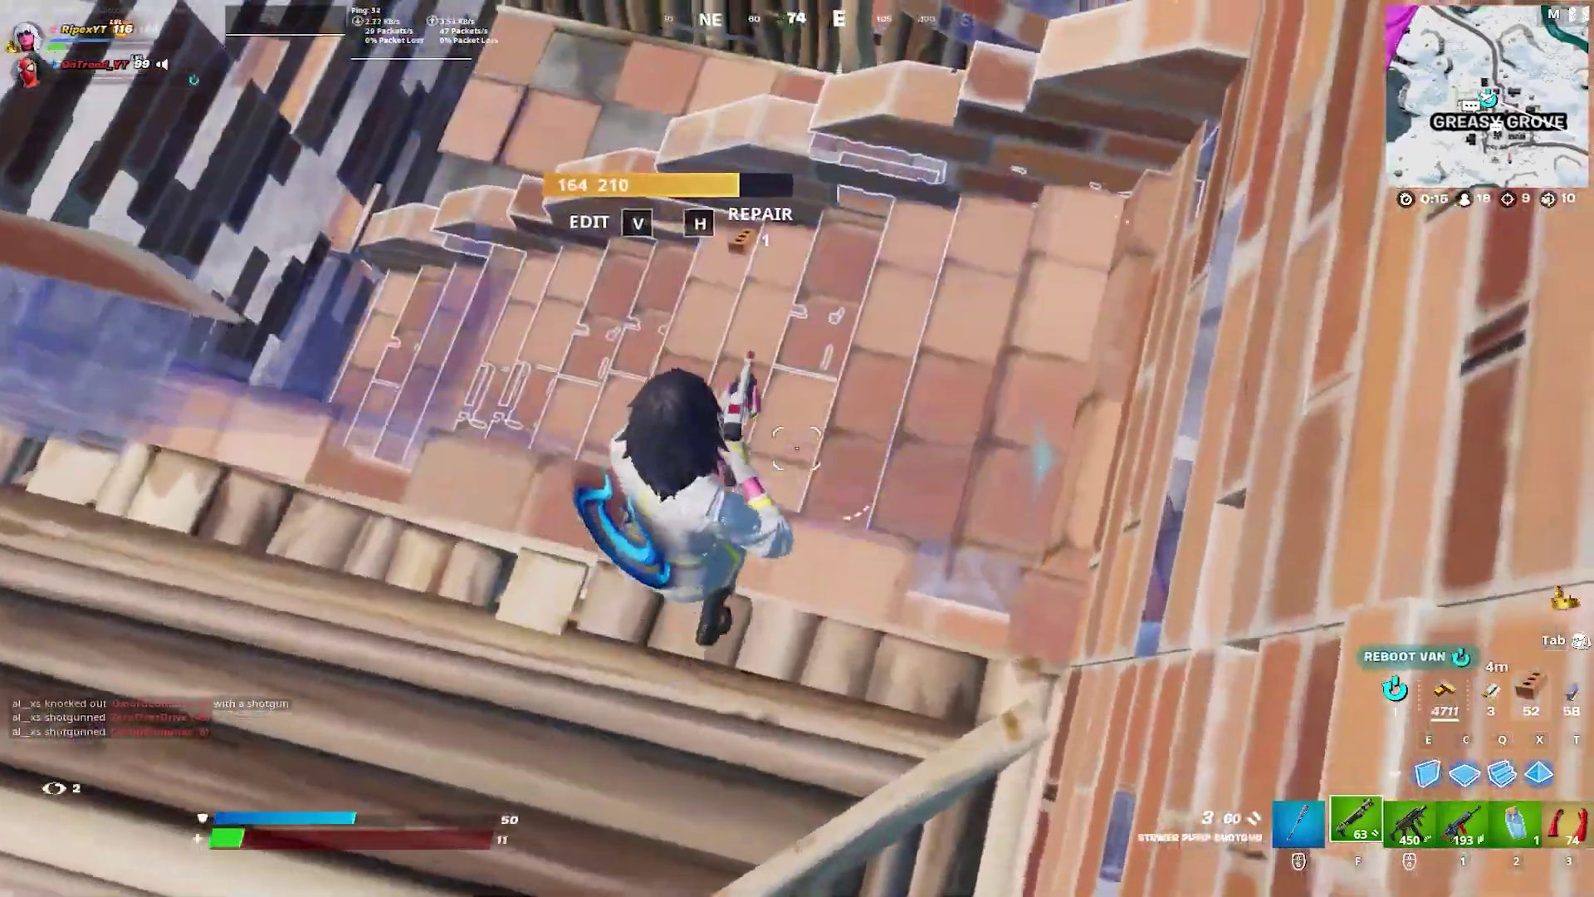
Step: Finish the floor edit, then drag Fortnite Ultimate FPS Boost Pack 2022.rar to mid-desktop
key("v")
left_click(797, 448)
key("v")
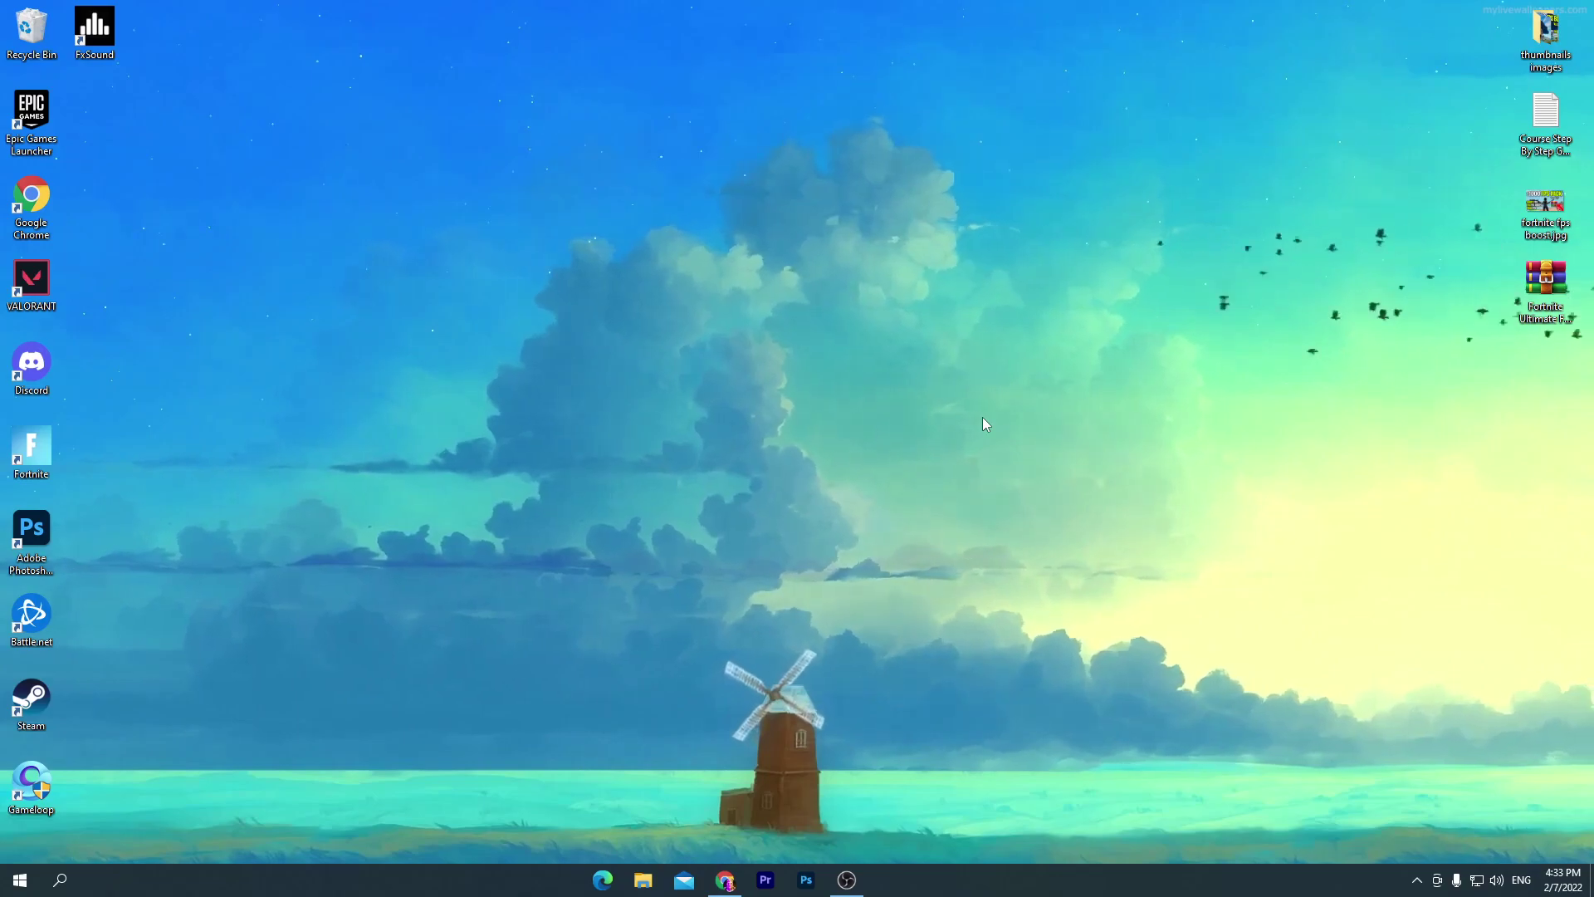
left_click_drag(1540, 291, 665, 153)
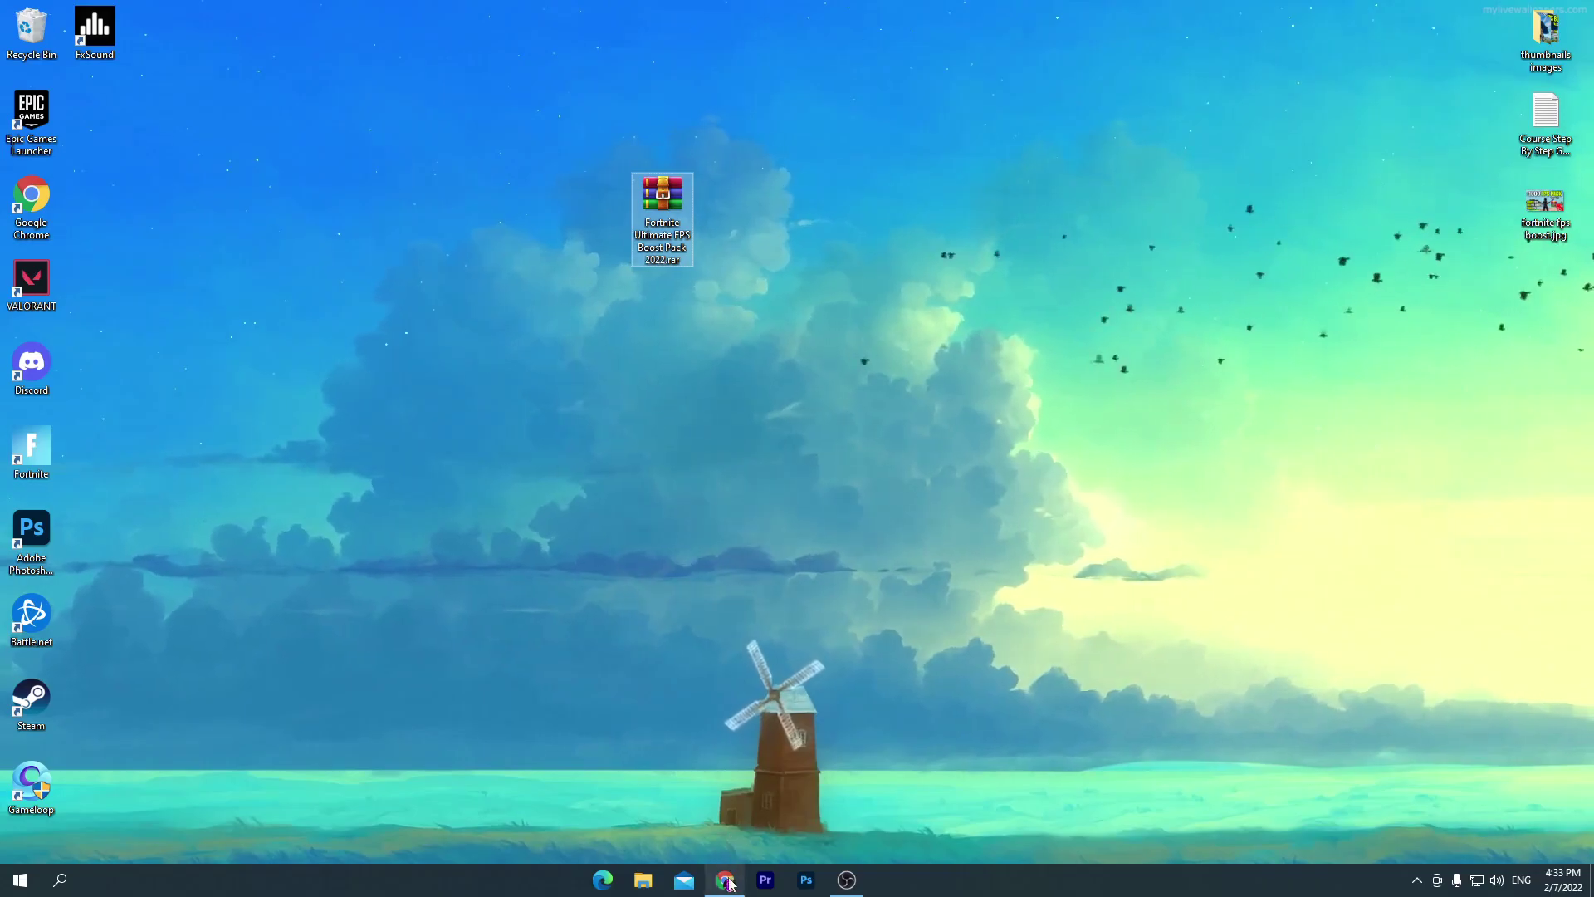
Step: Search Download Packs for '1000 fps pack' and open the post's Google Drive download link
left_click(724, 879)
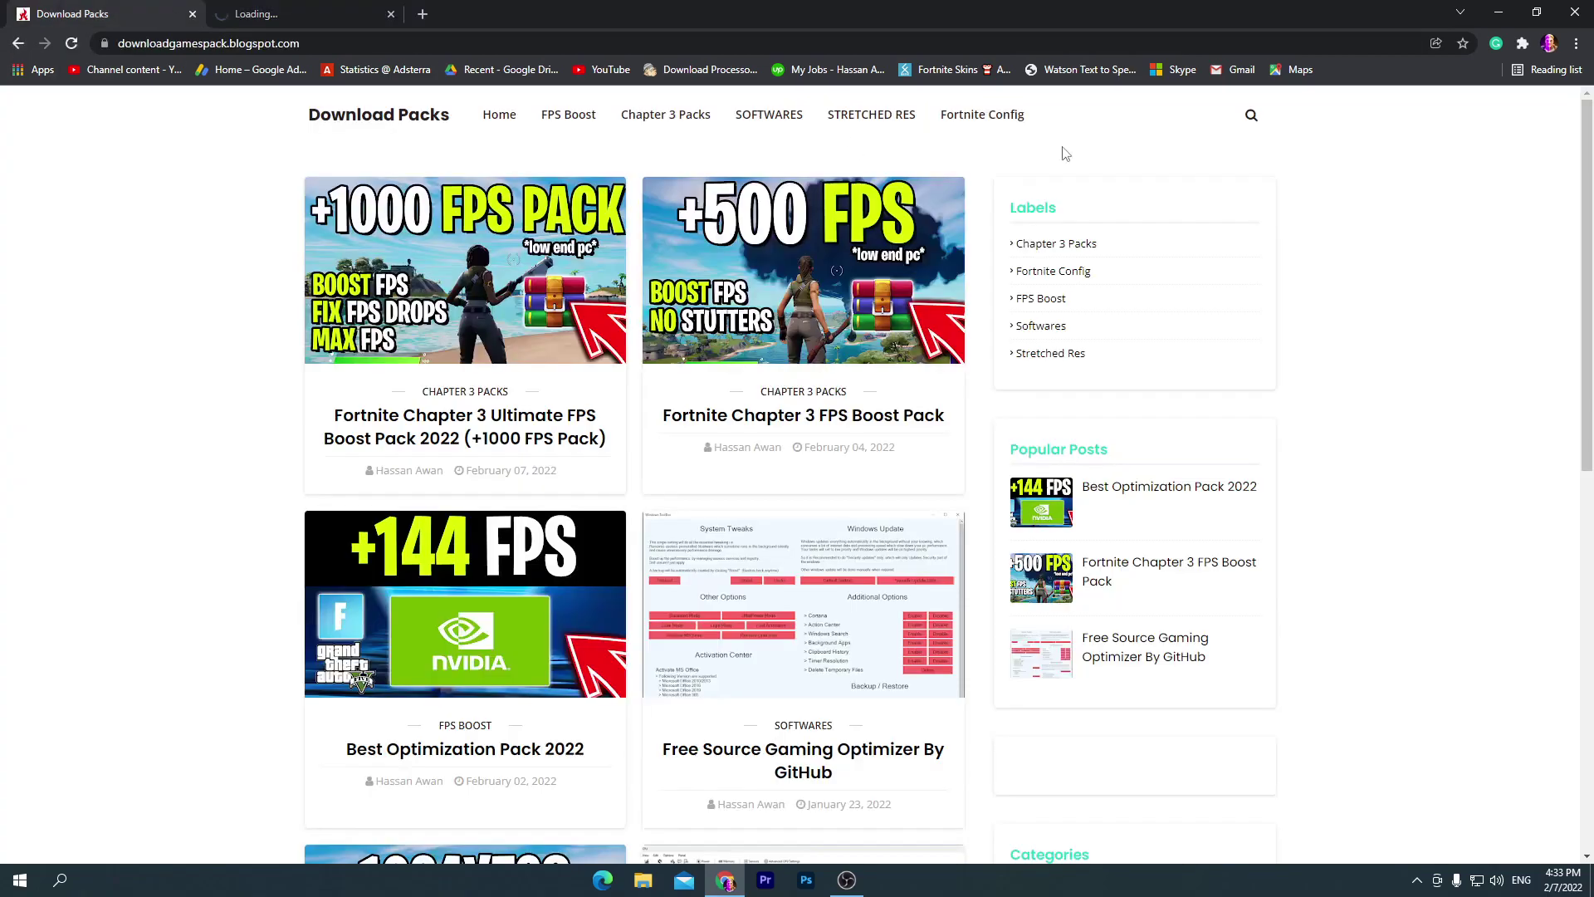
left_click(1250, 117)
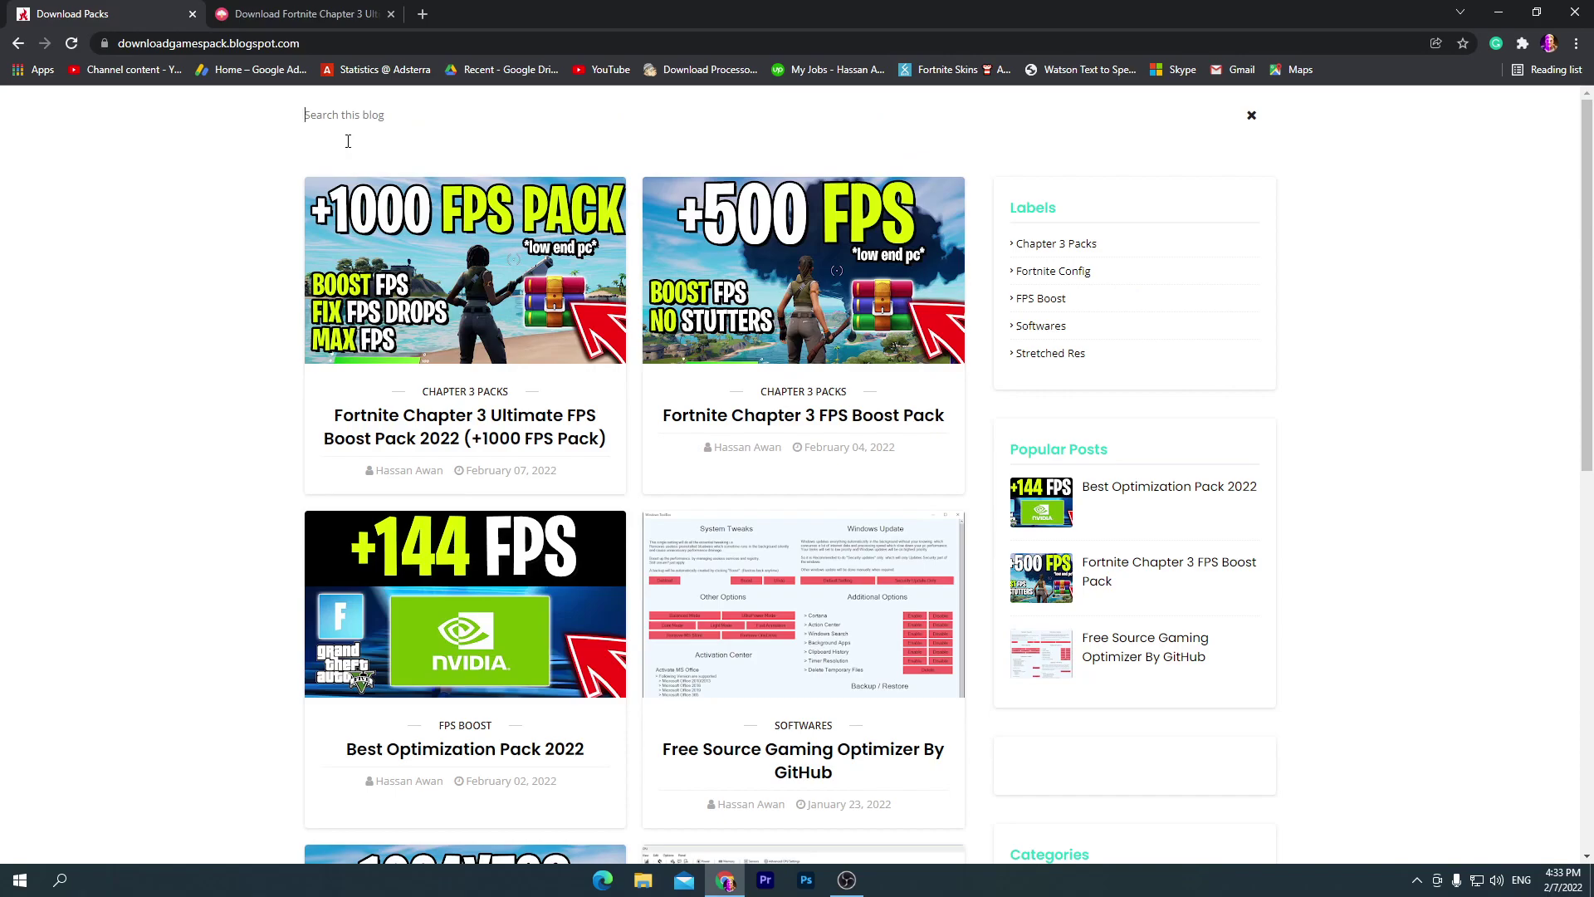
type("1000 fps pack")
key("Return")
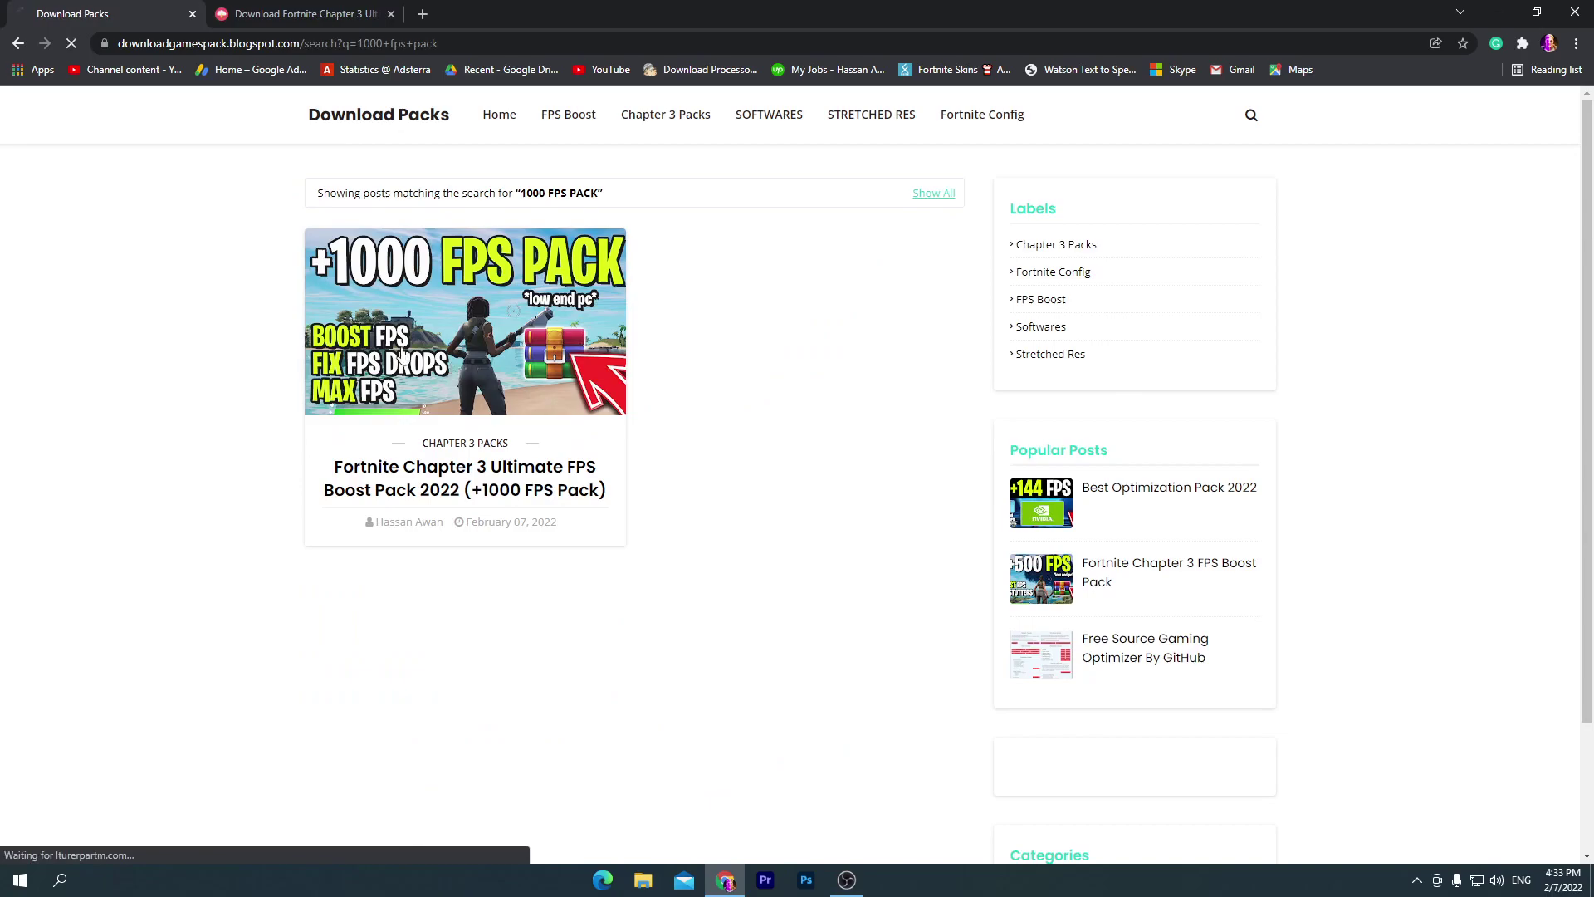
left_click(453, 371)
scroll(615, 338, "down", 5)
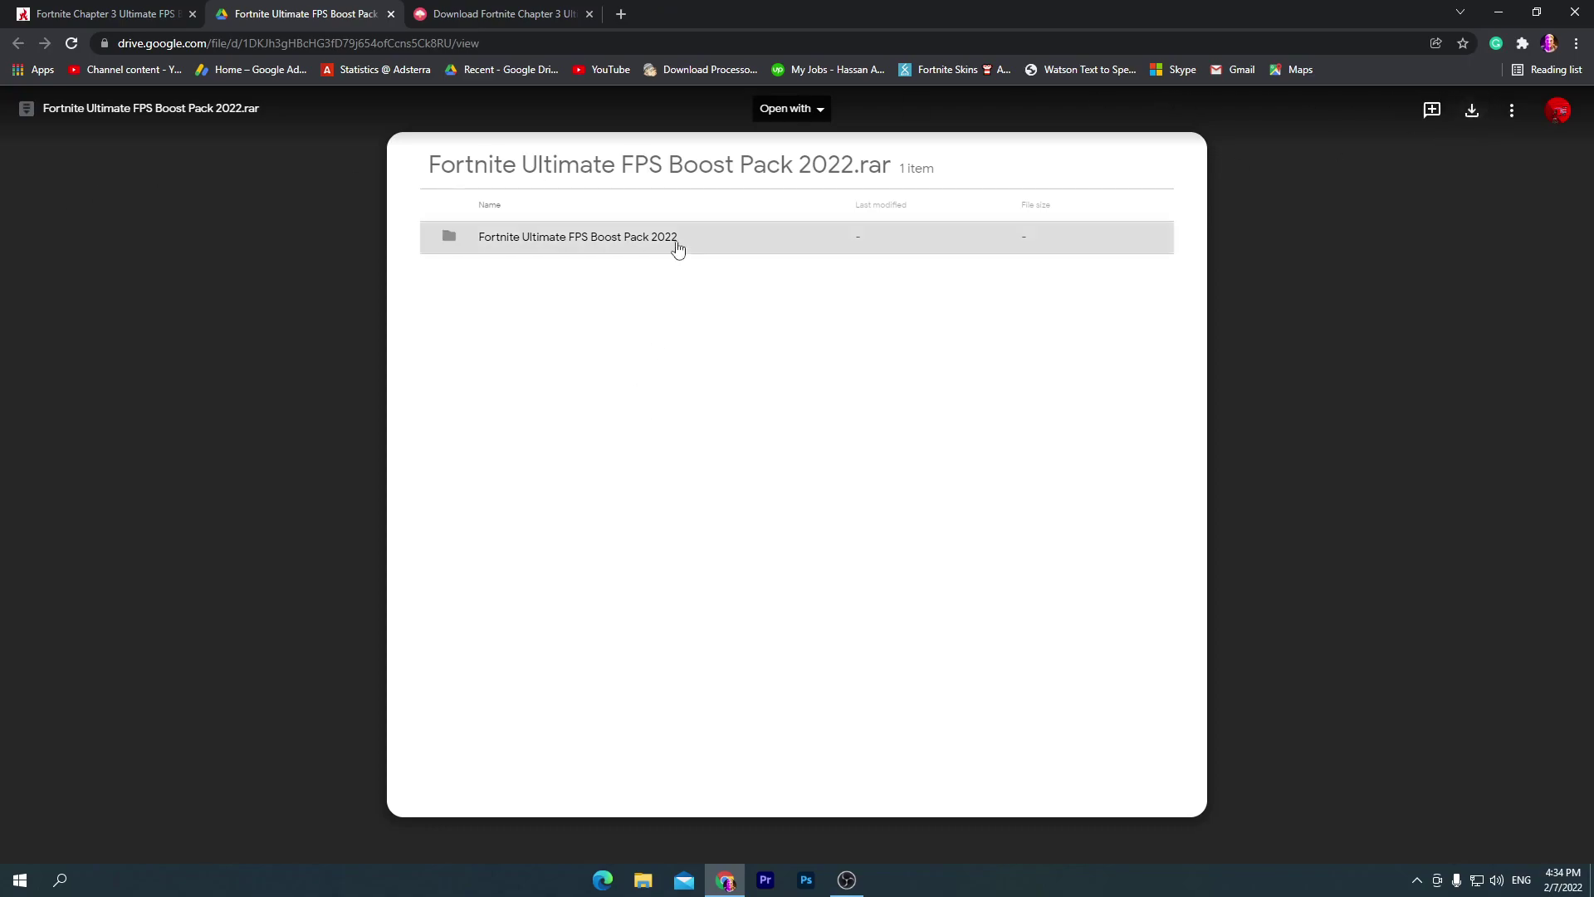
Step: Open the boost pack .rar in WinRAR and drag its folder onto the desktop, then close WinRAR
left_click(1507, 12)
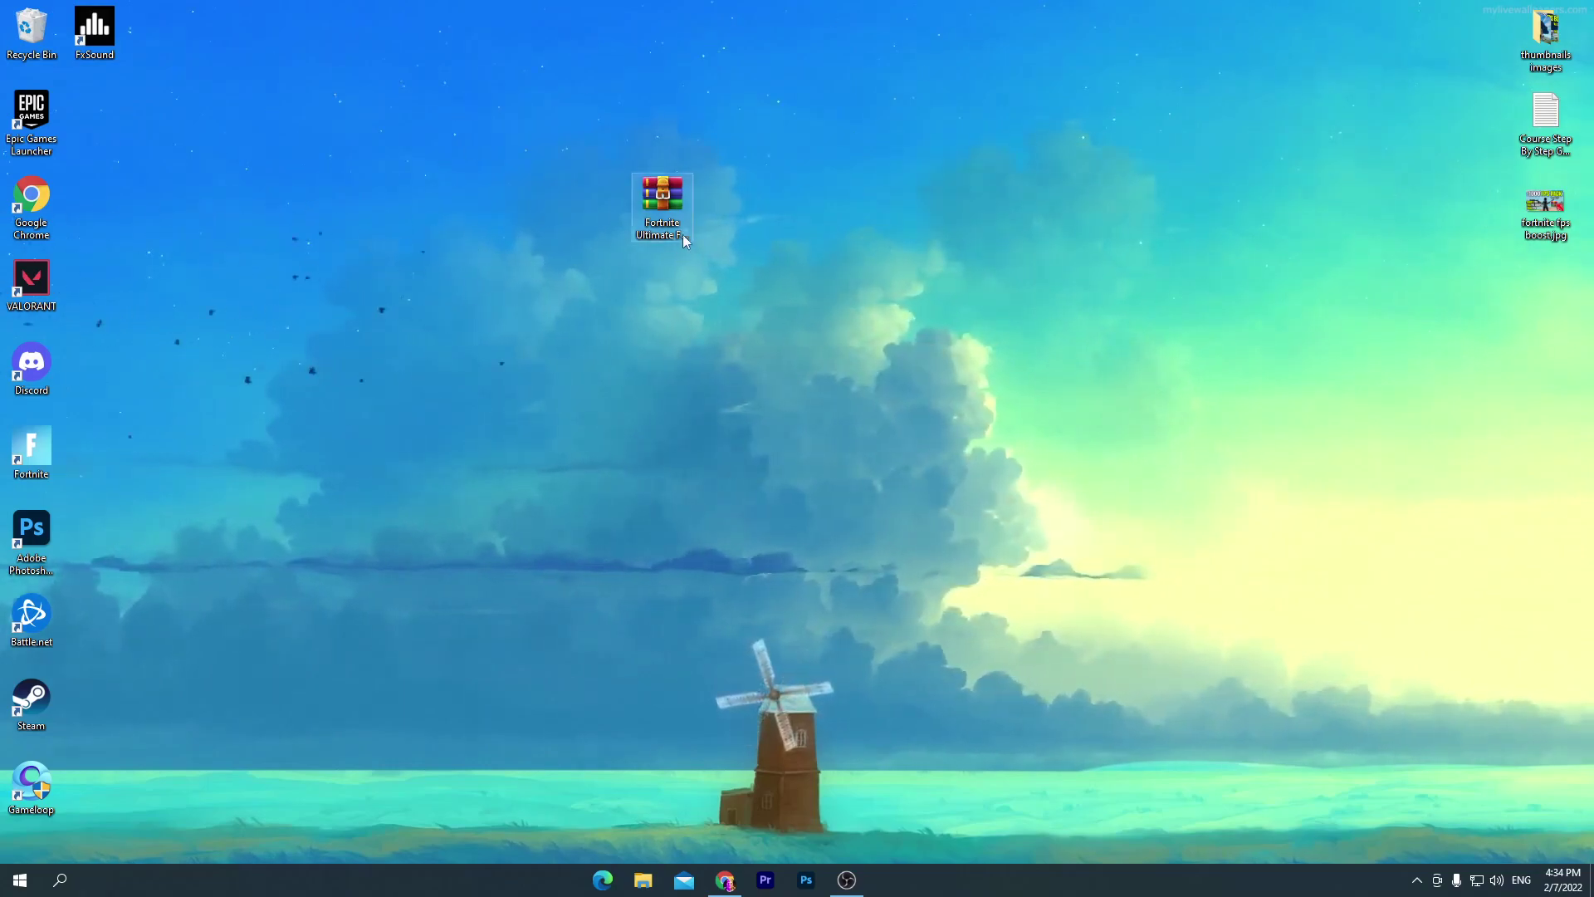
double_click(660, 204)
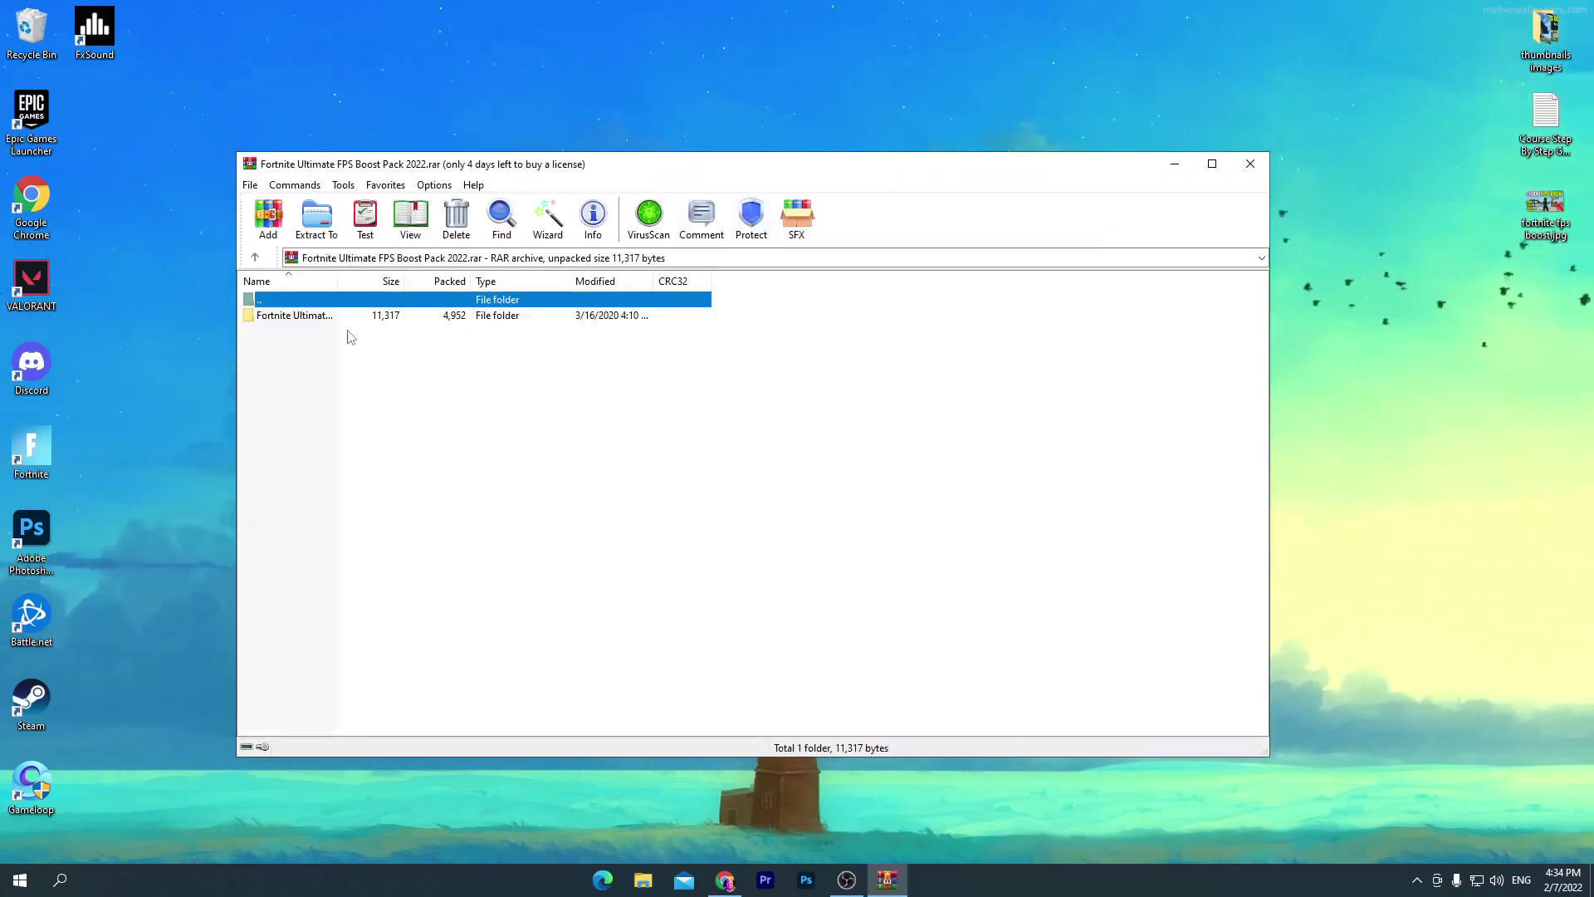
left_click_drag(299, 315, 644, 95)
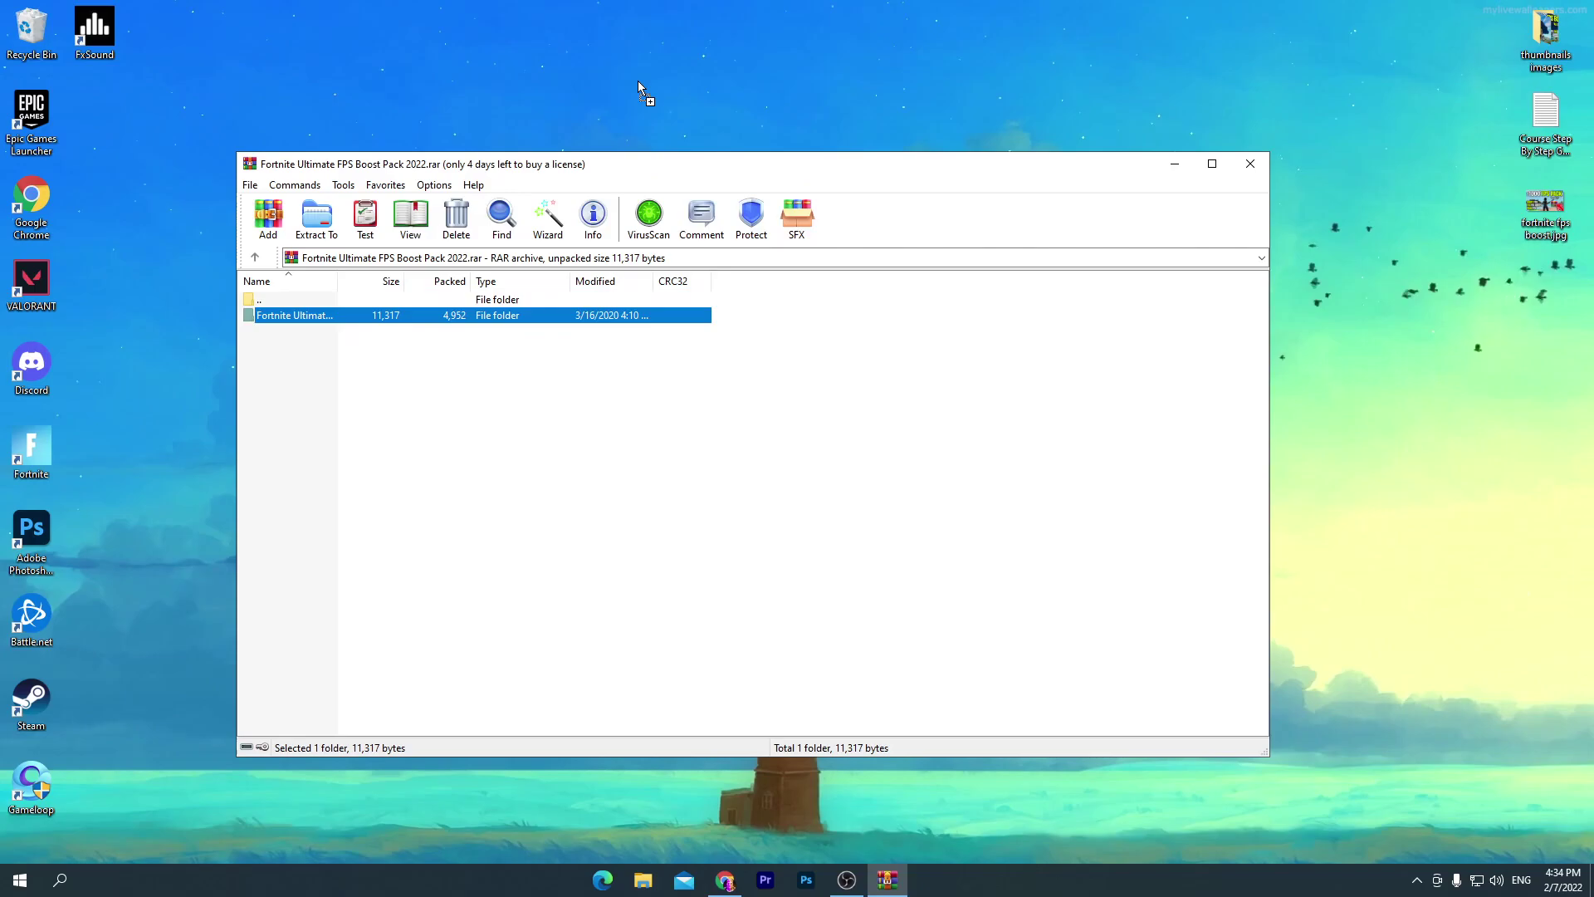
left_click(1249, 164)
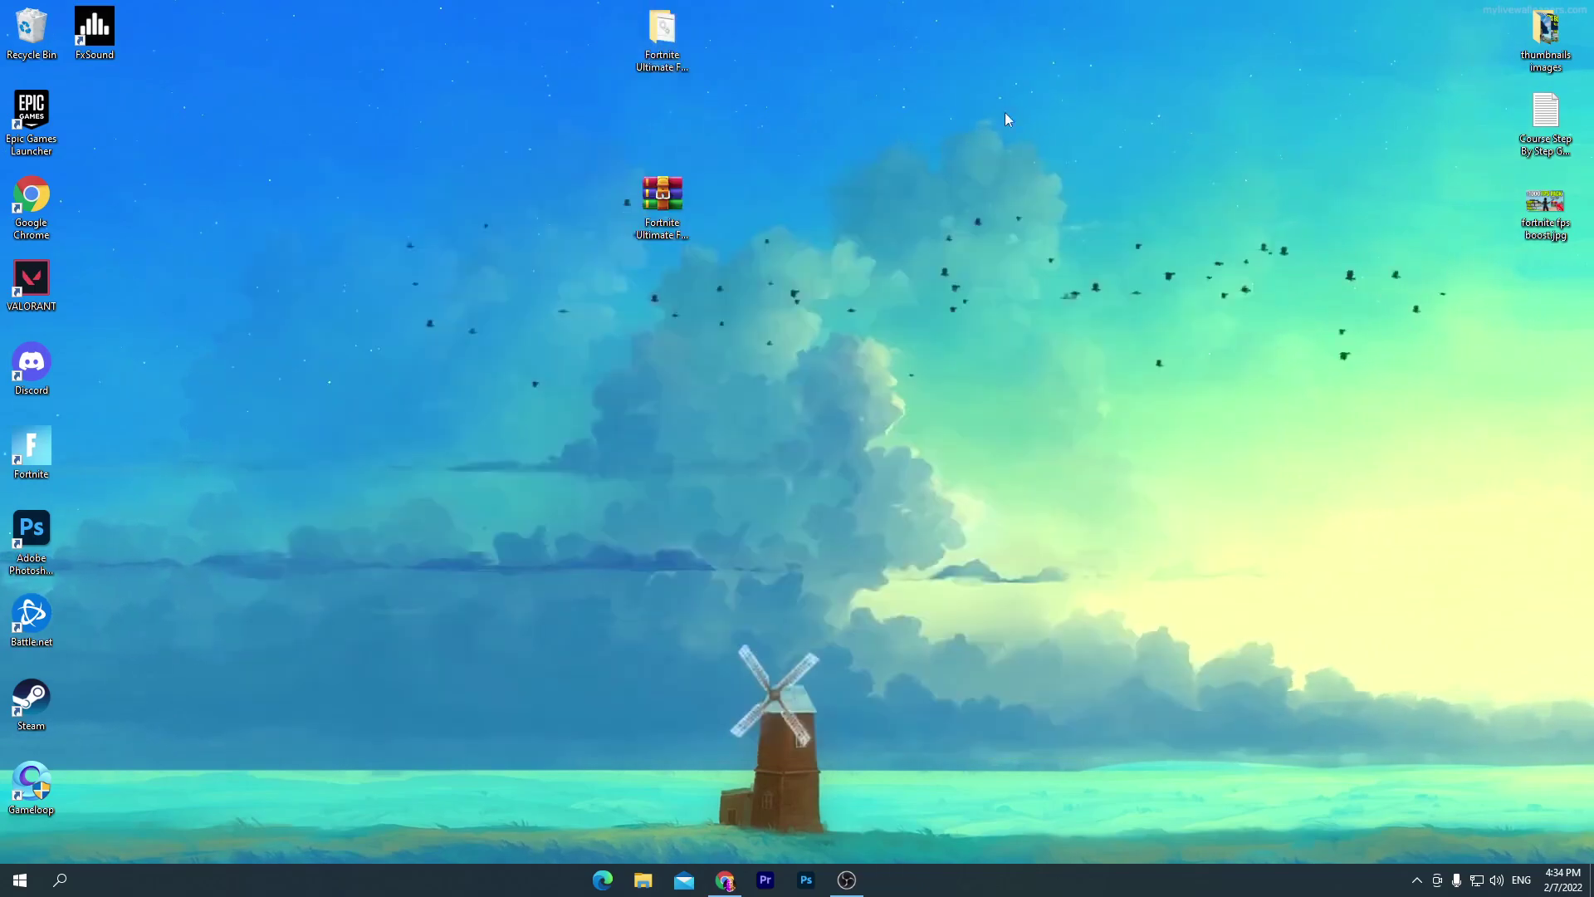
Step: Open the extracted Fortnite Ultimate FPS Boost Pack 2022 folder and its Commands Fixes subfolder
double_click(661, 37)
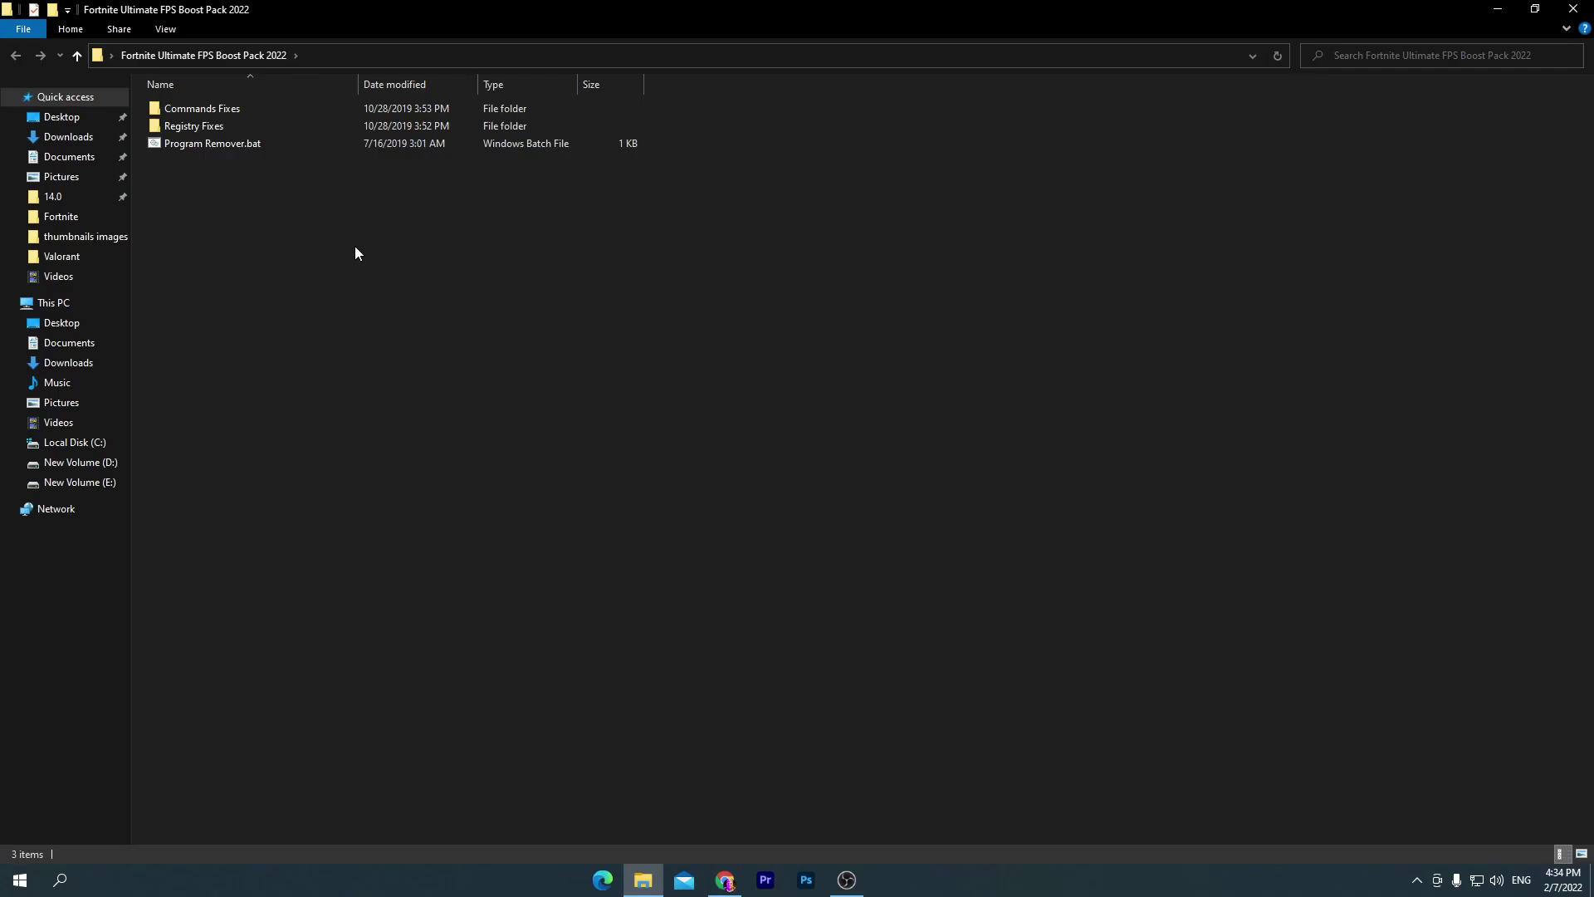
double_click(213, 112)
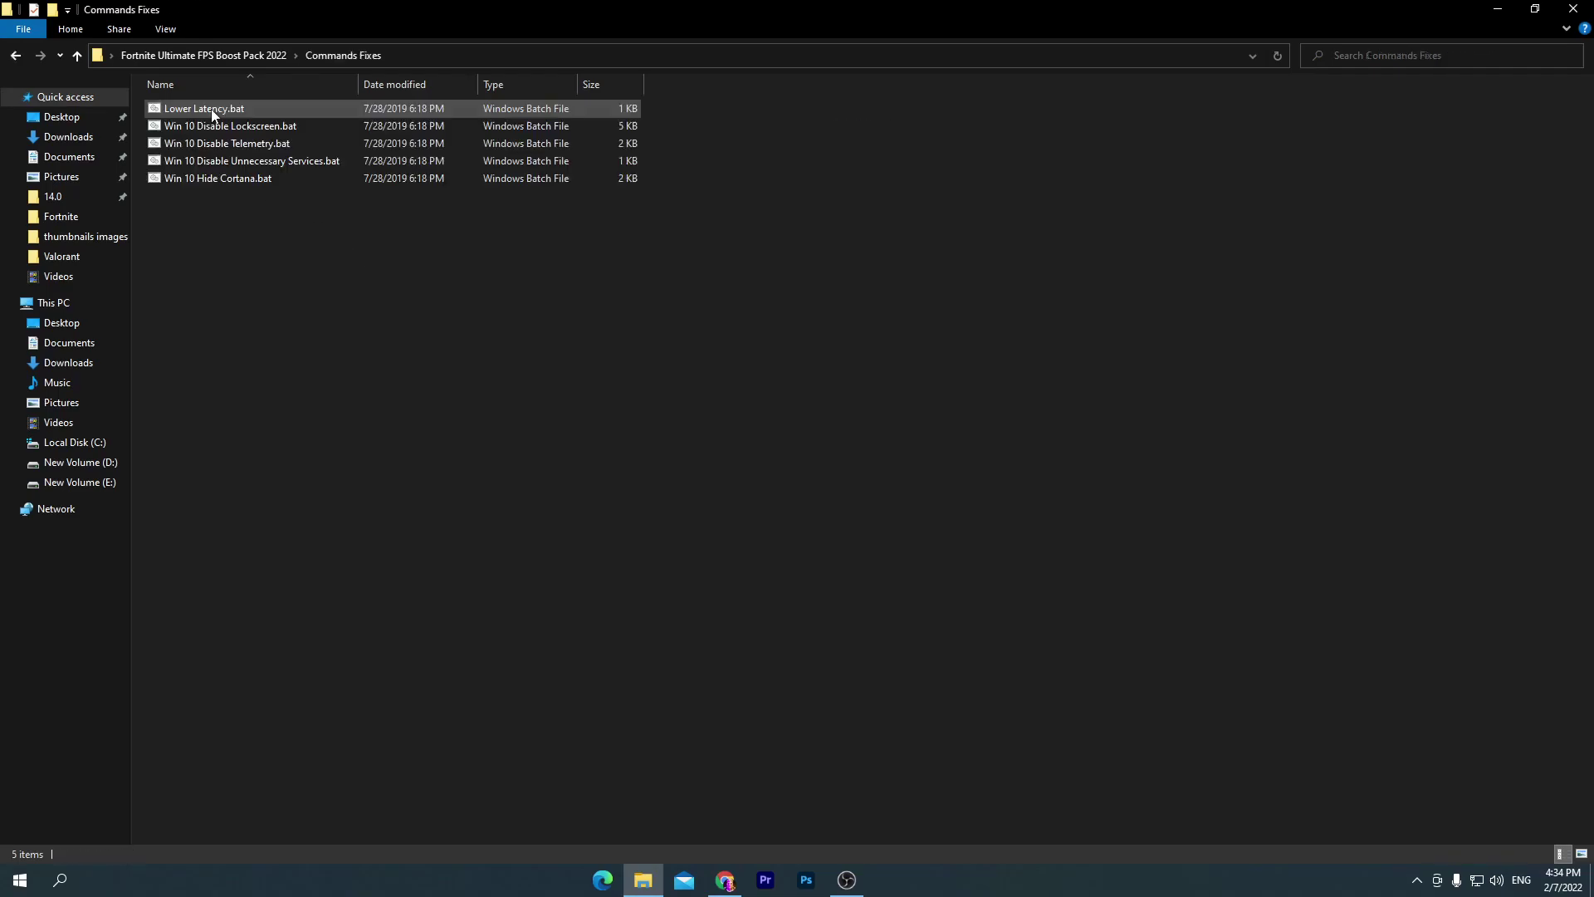
left_click_drag(264, 238, 781, 80)
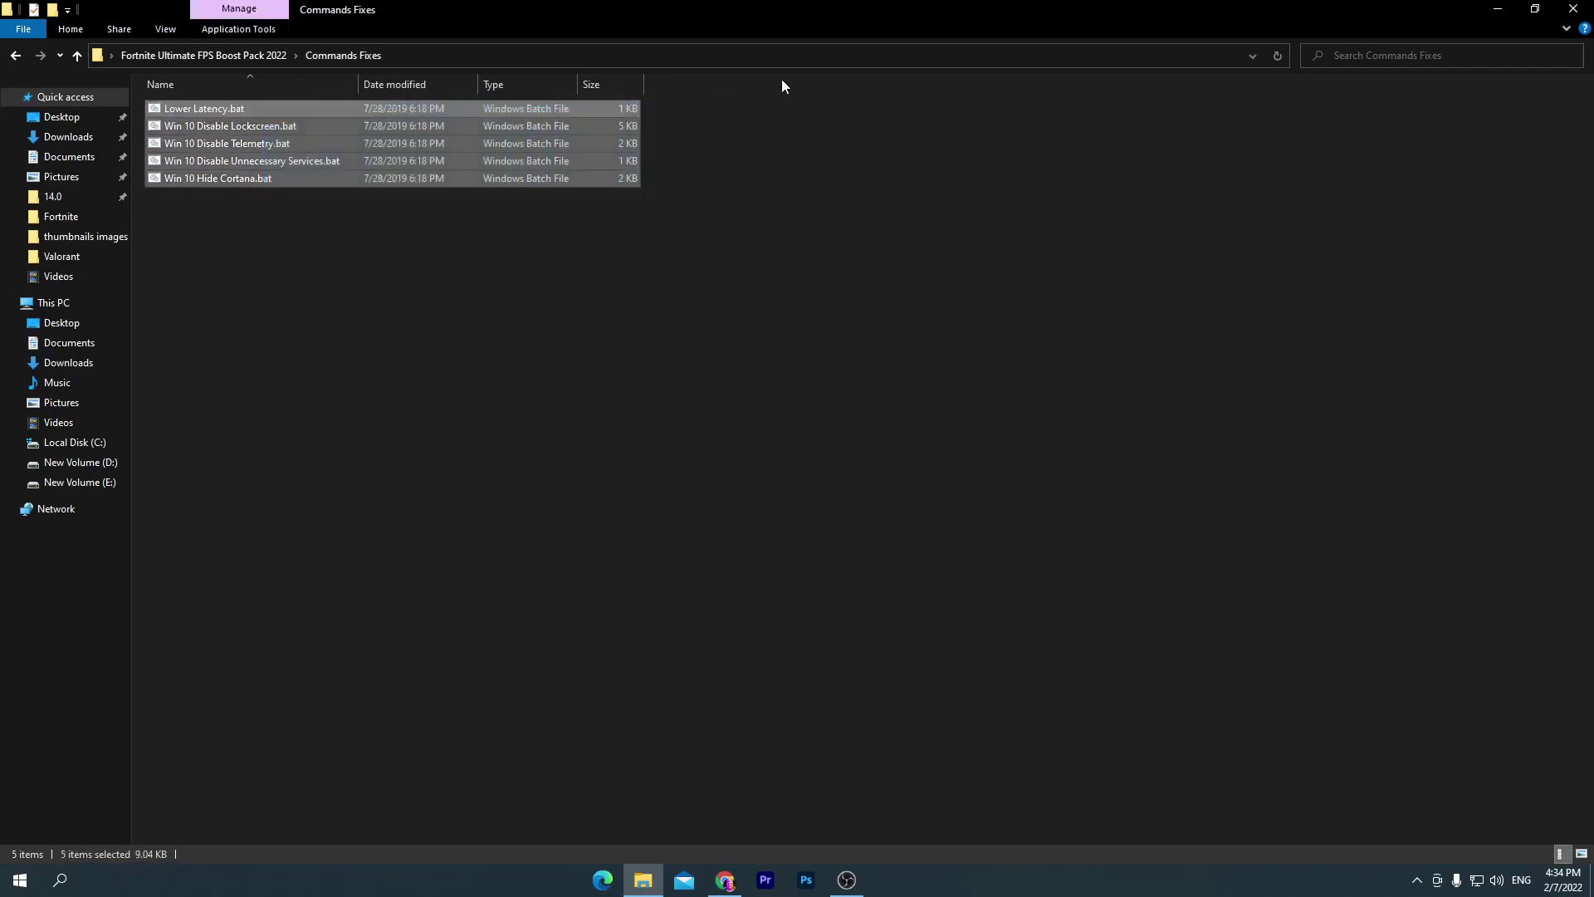
left_click(528, 251)
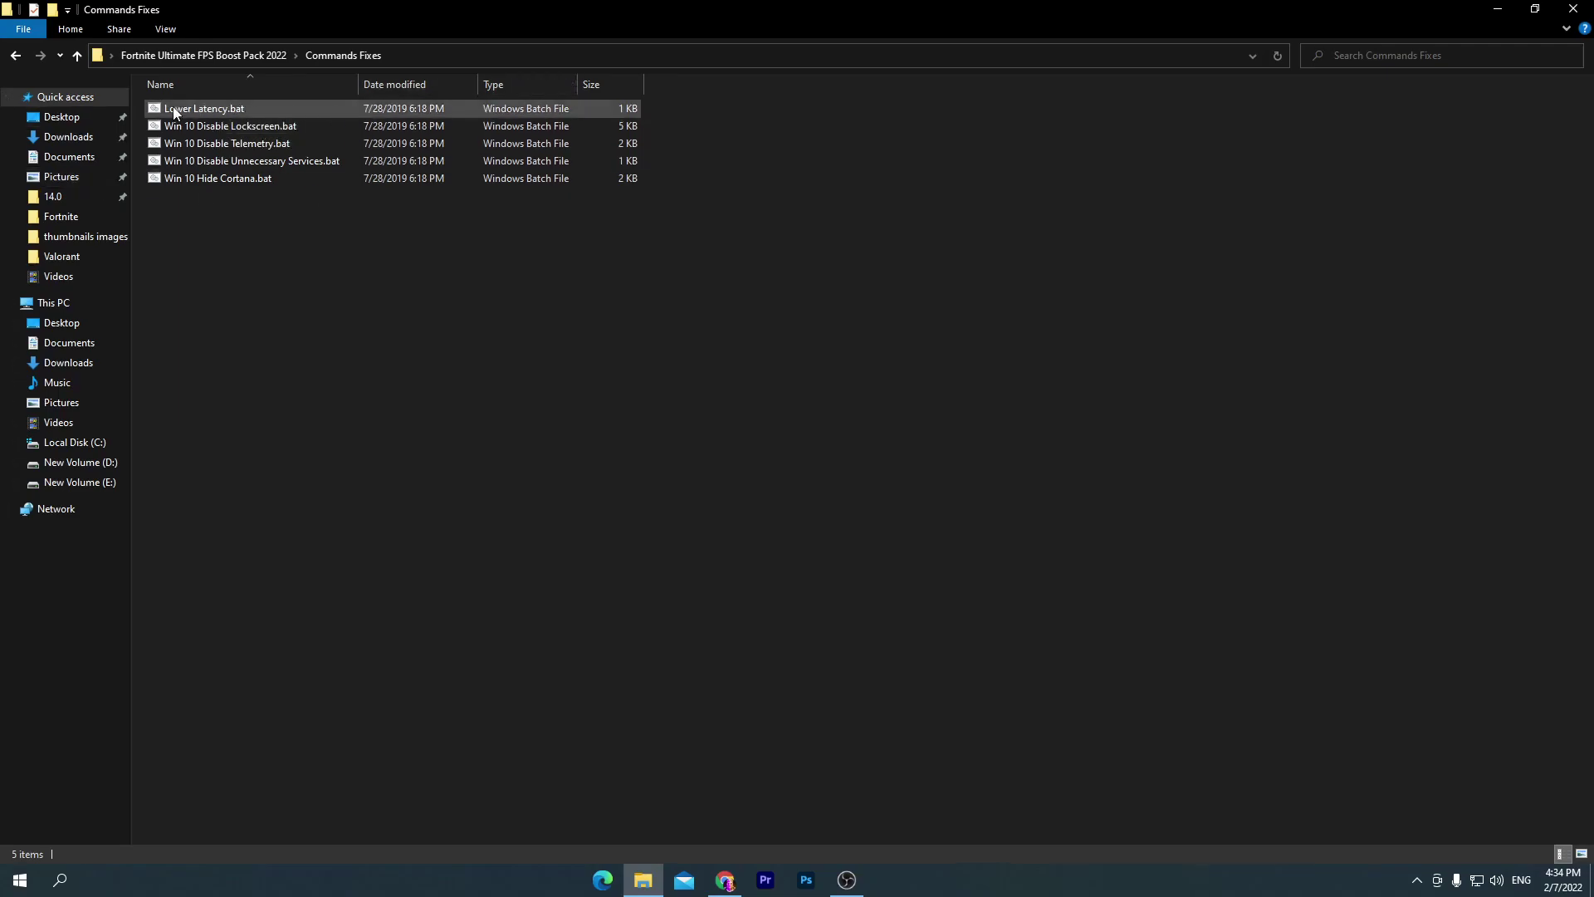
Step: Run Lower Latency.bat as administrator and Win 10 Disable Lockscreen.bat, approving each prompt
left_click(236, 110)
right_click(174, 109)
left_click(235, 176)
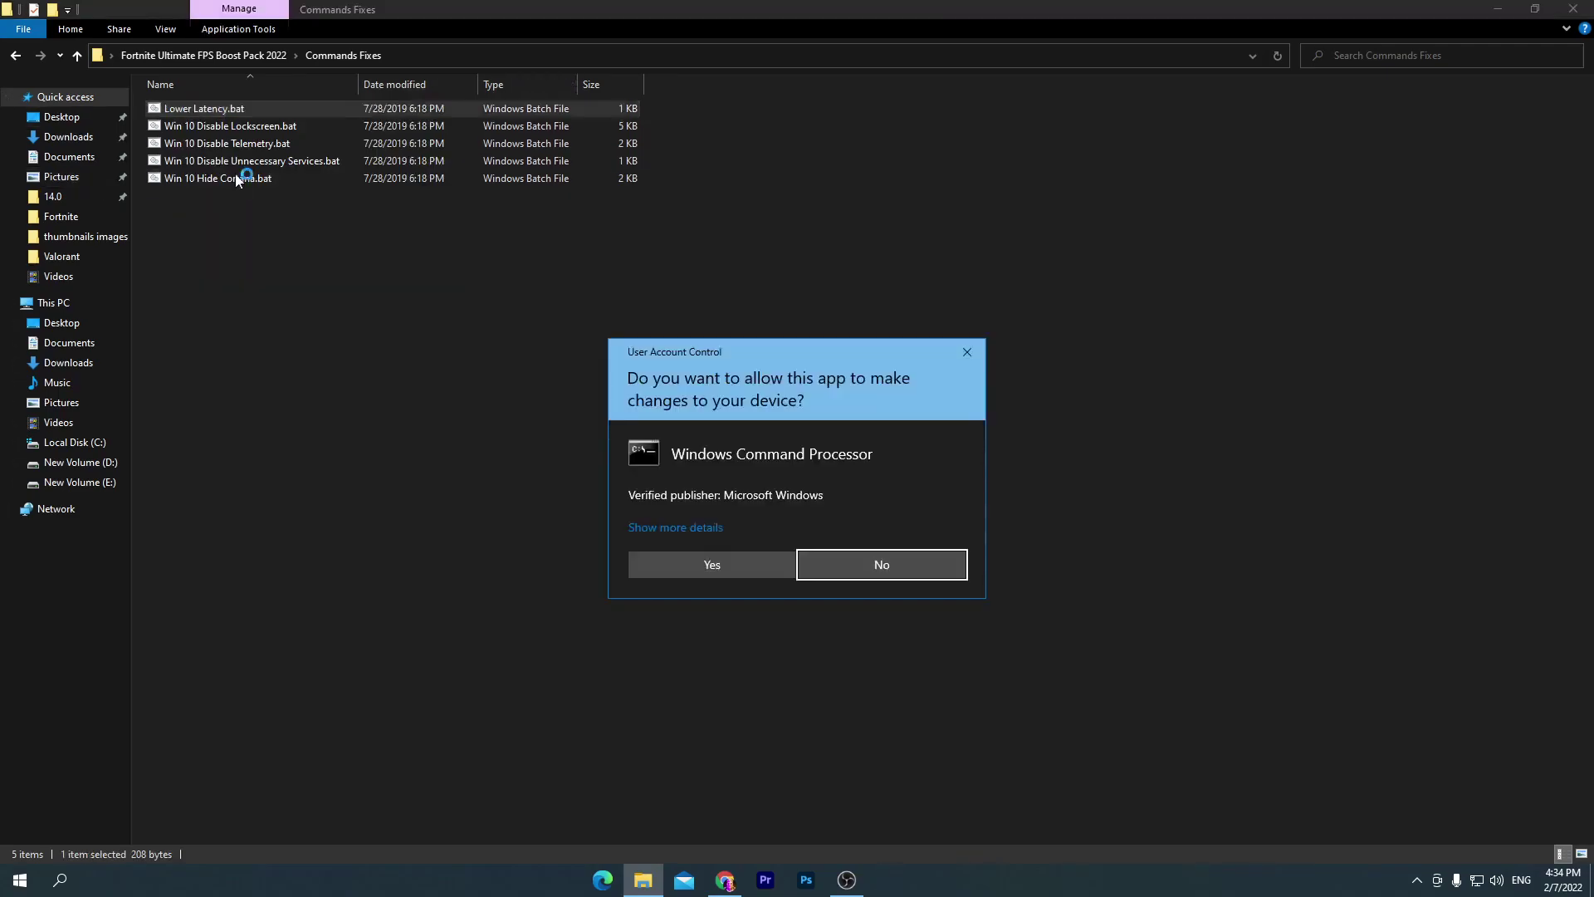
left_click(702, 568)
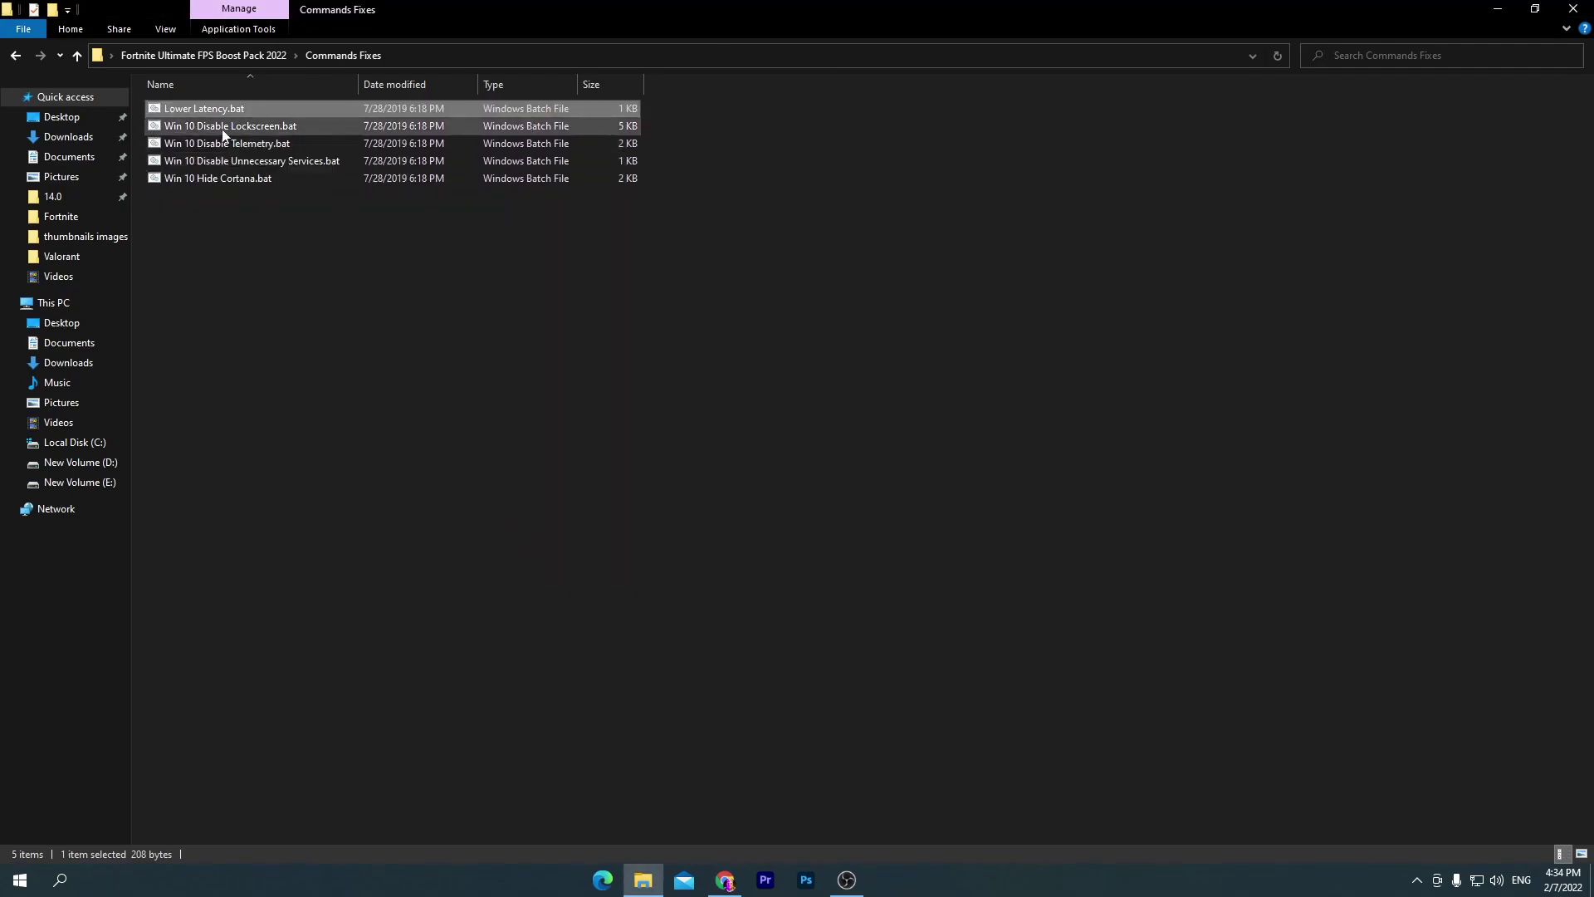
double_click(340, 130)
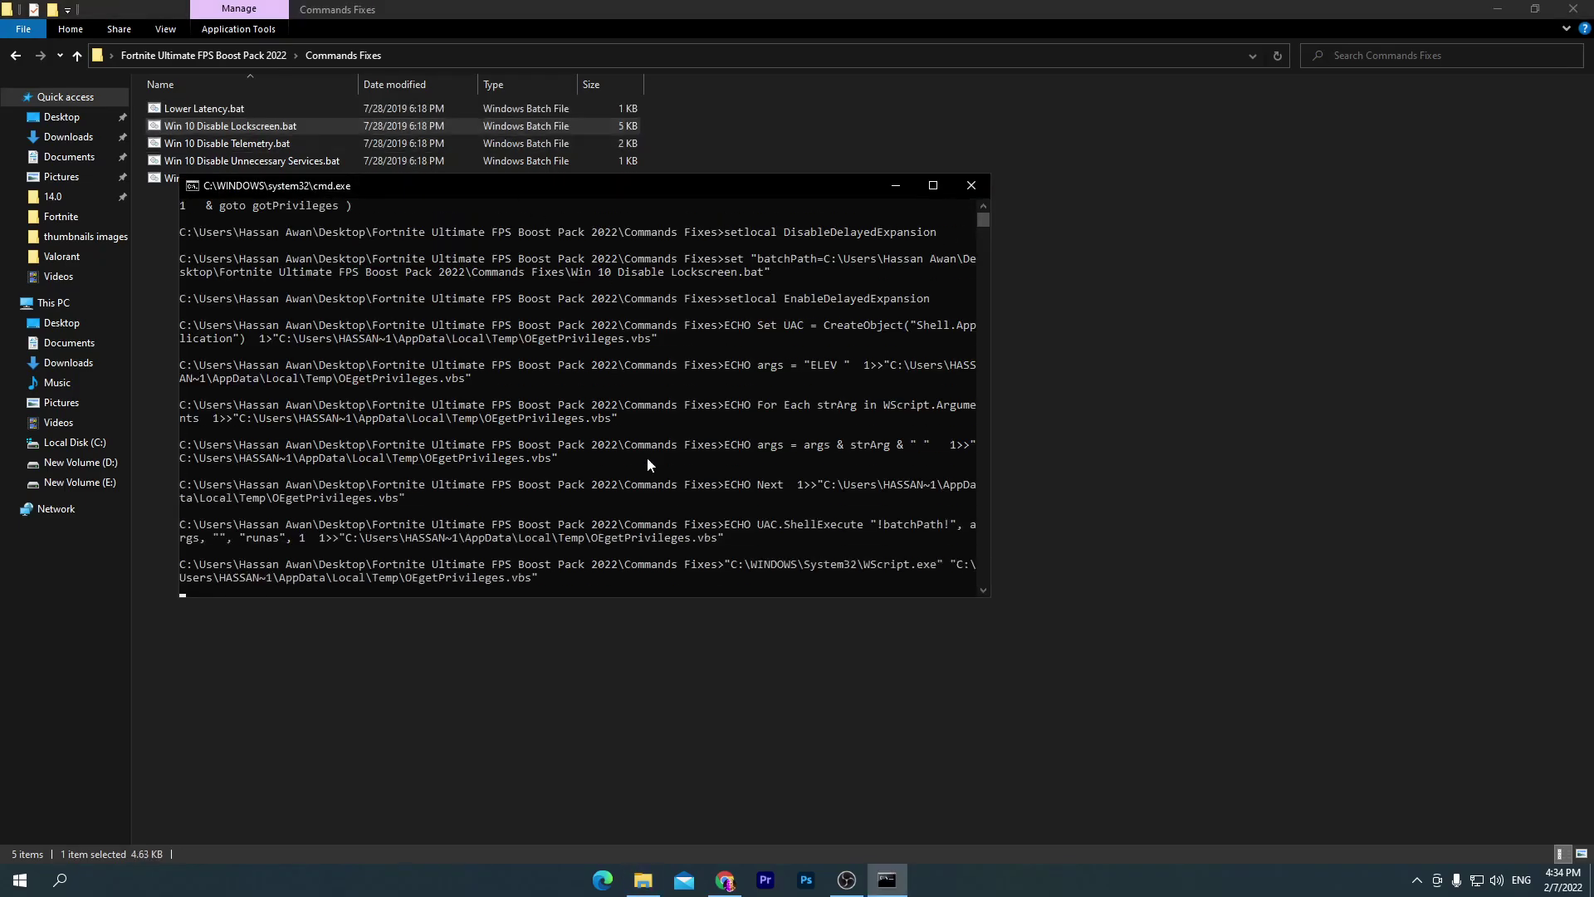
left_click(731, 546)
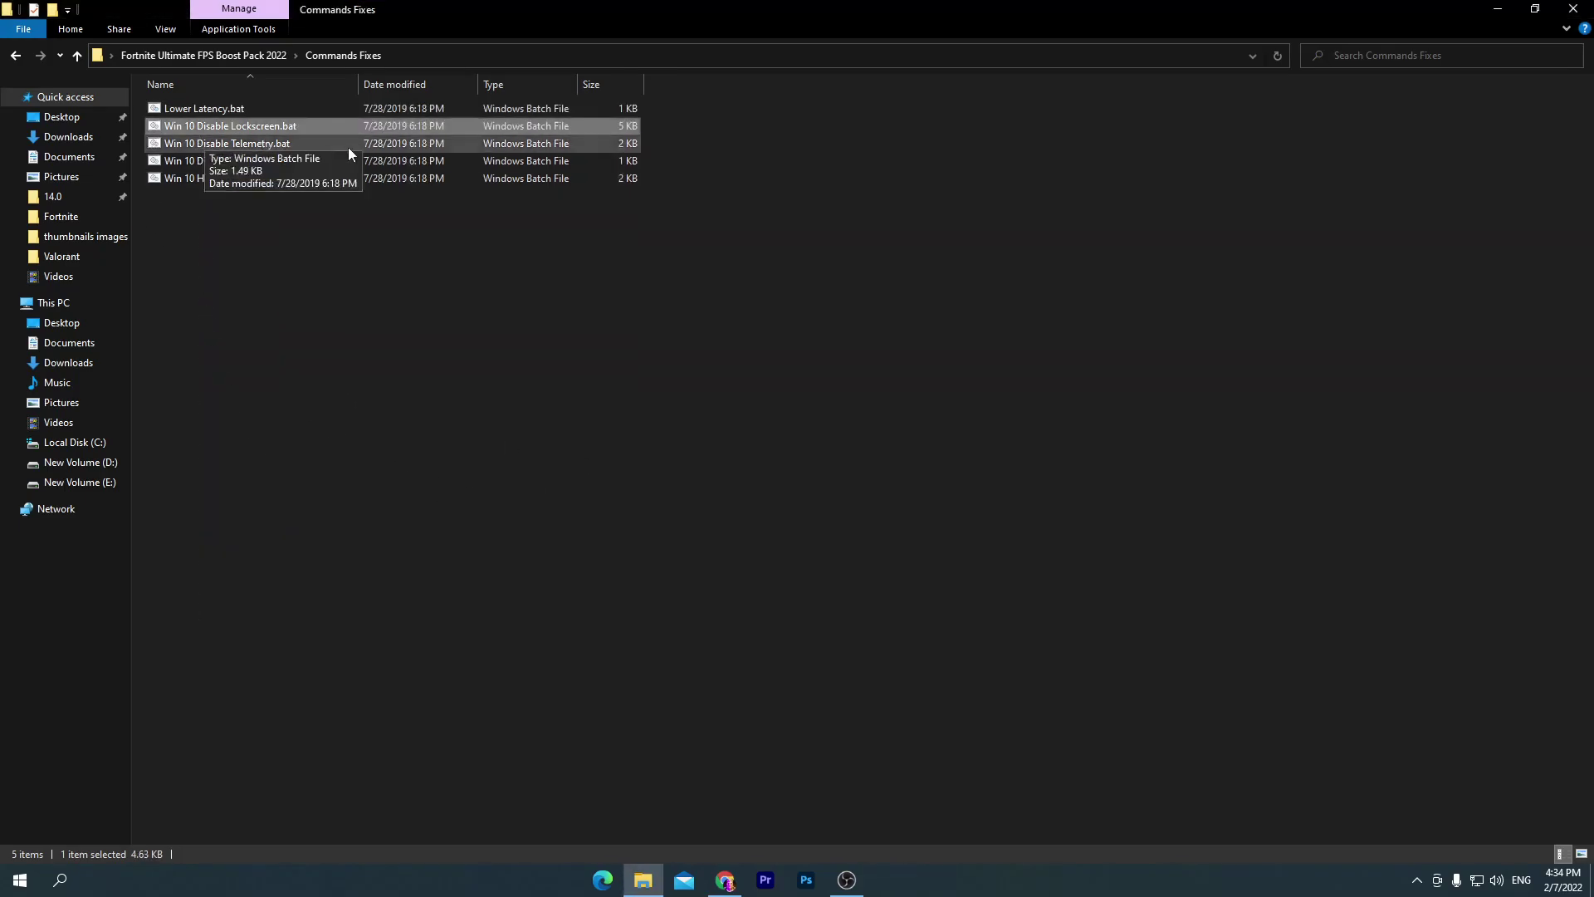
Step: Run Win 10 Disable Telemetry, Disable Unnecessary Services and Hide Cortana batch files with approval
double_click(278, 145)
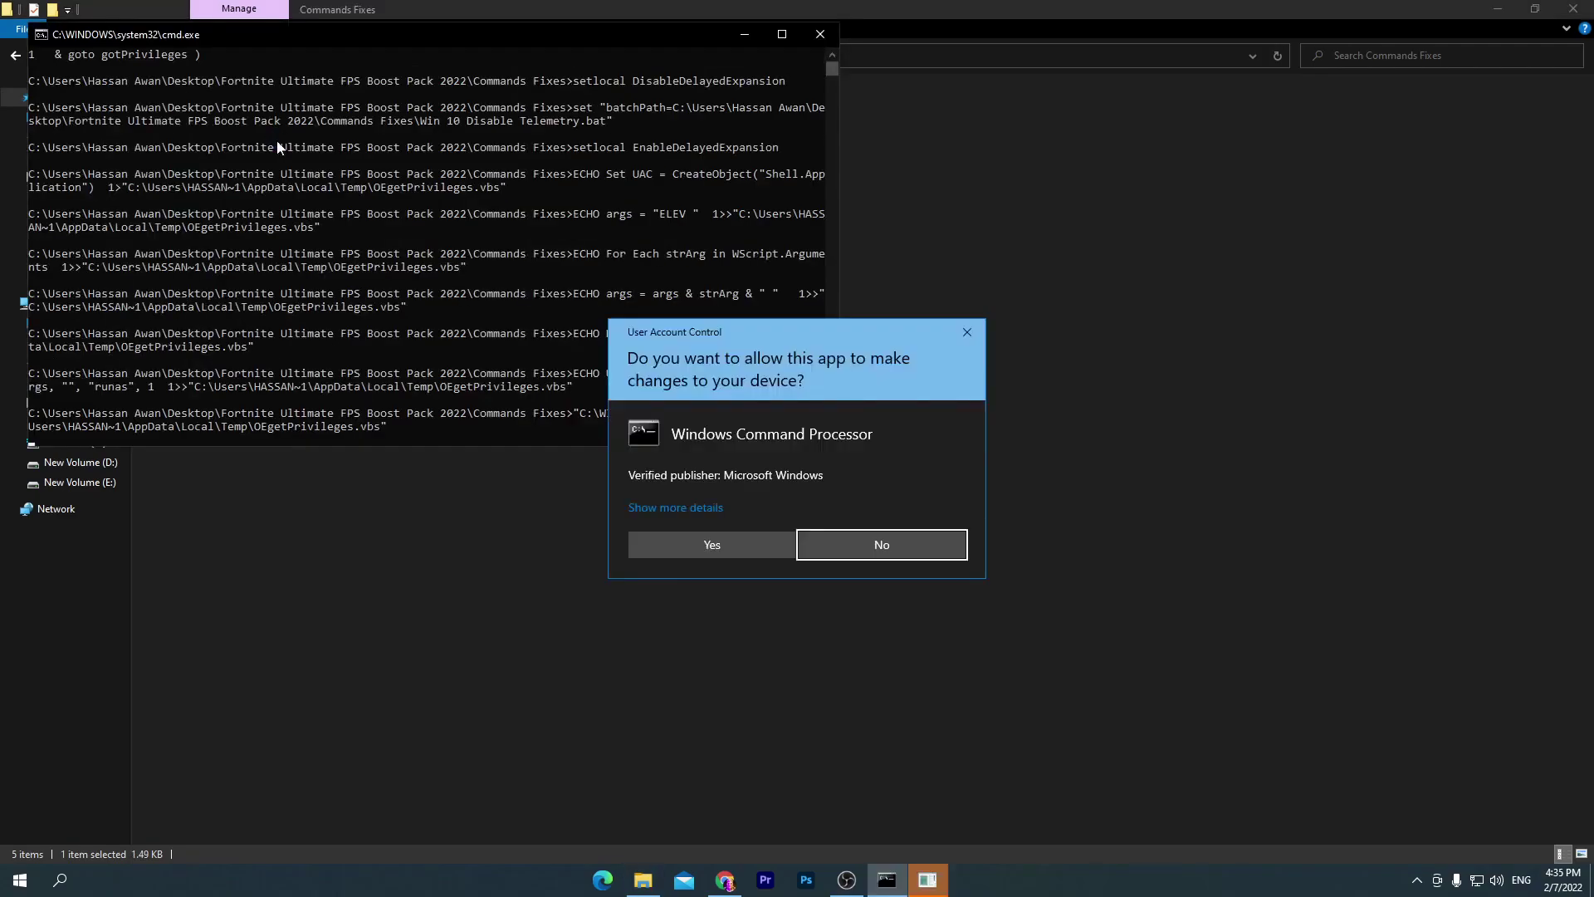
left_click(719, 544)
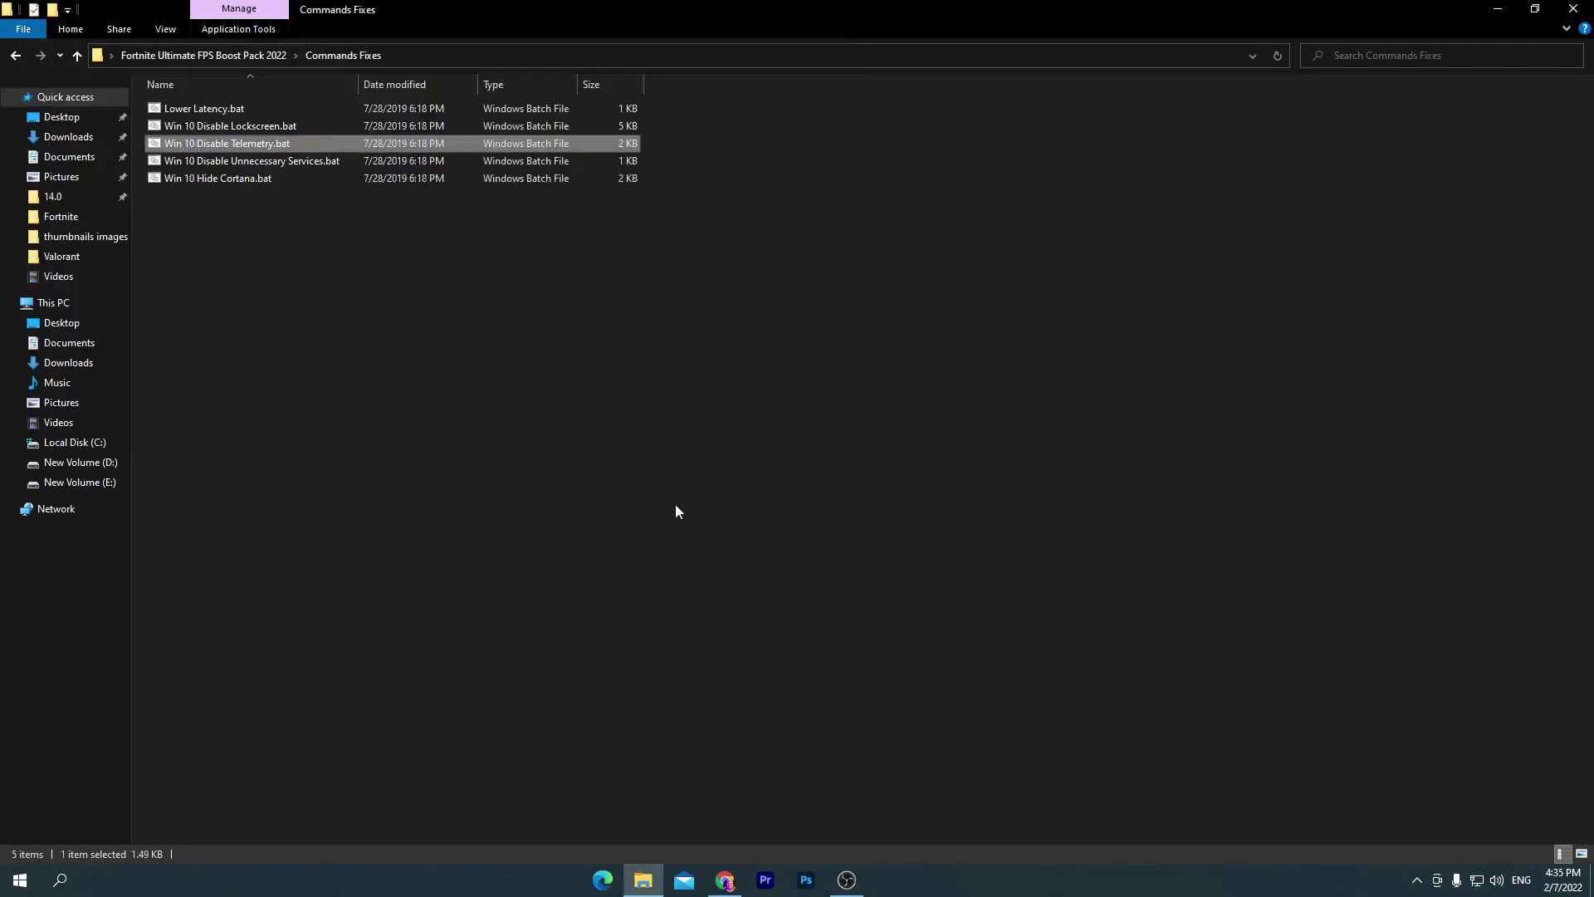
double_click(288, 163)
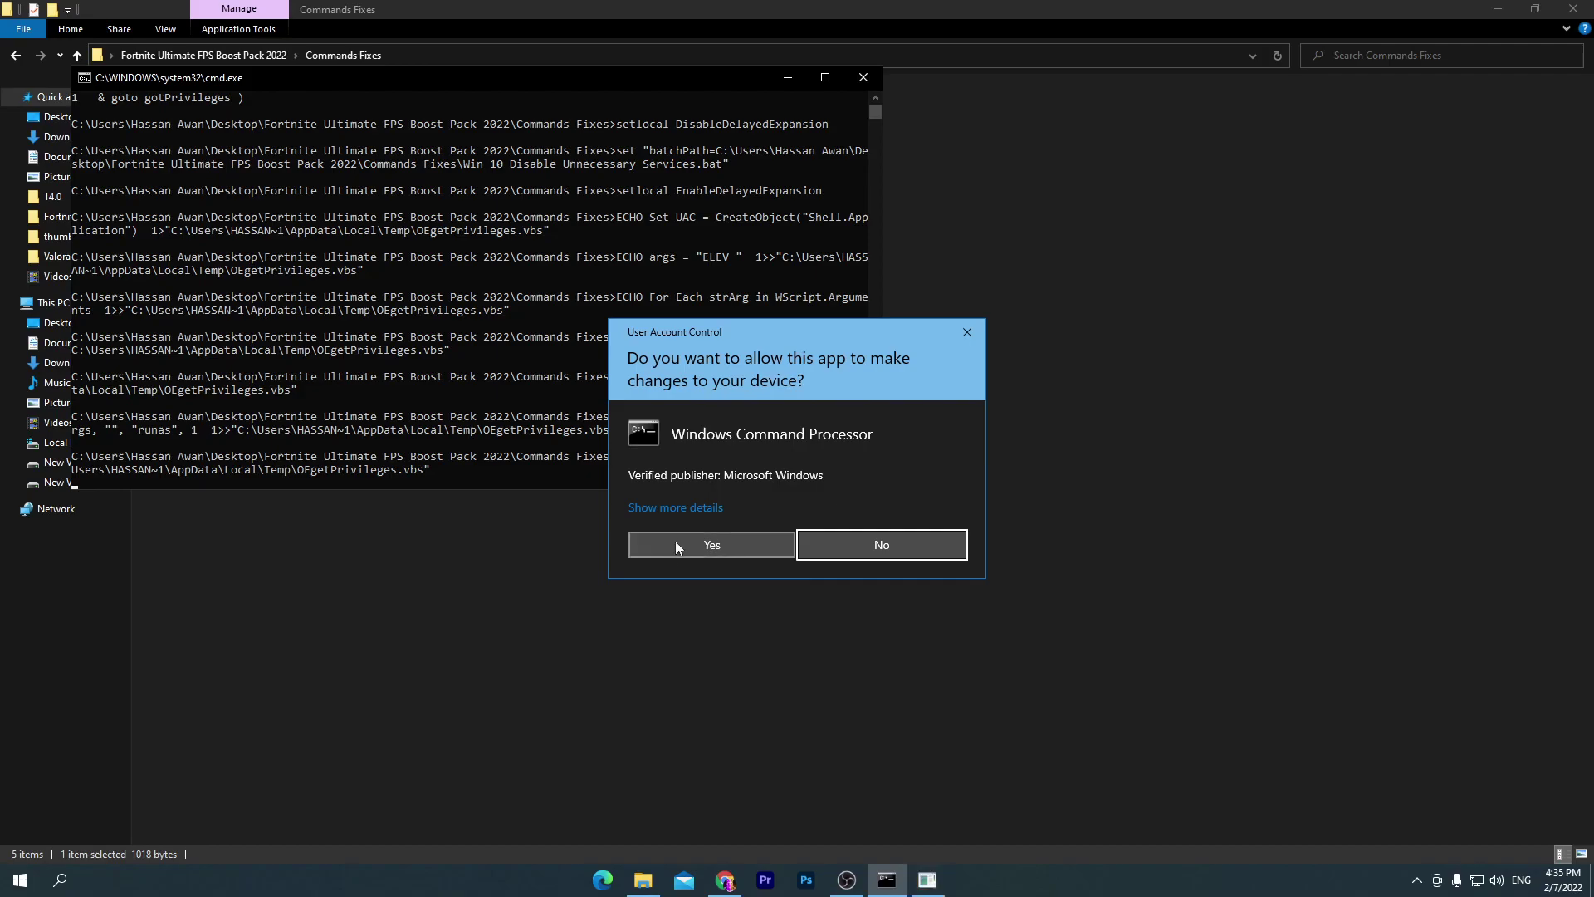
left_click(676, 541)
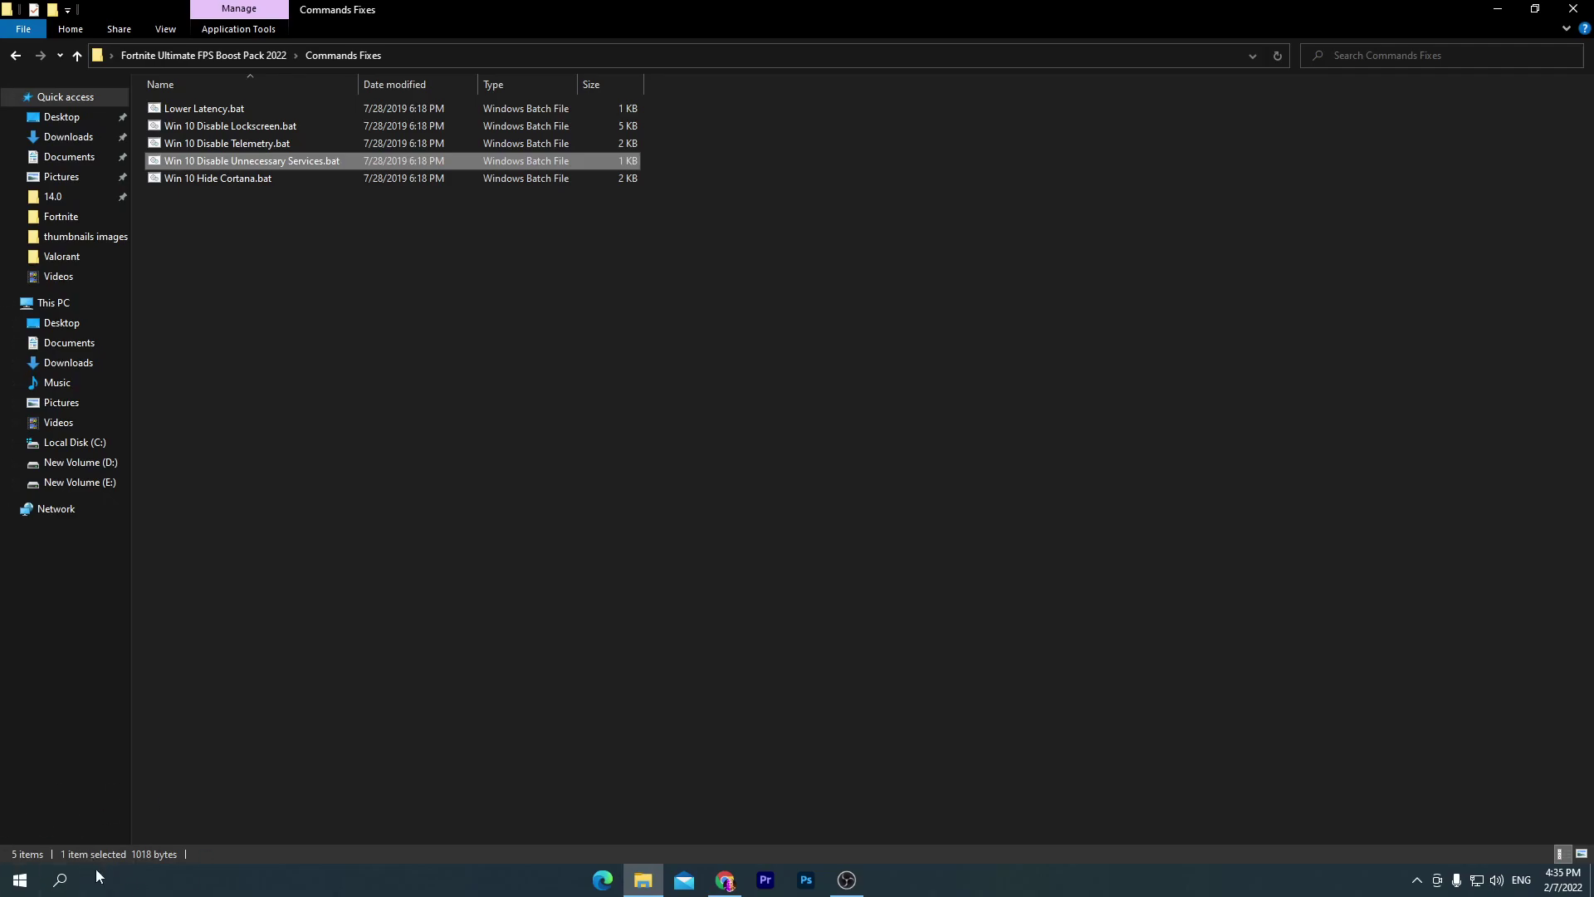
double_click(188, 180)
left_click(710, 545)
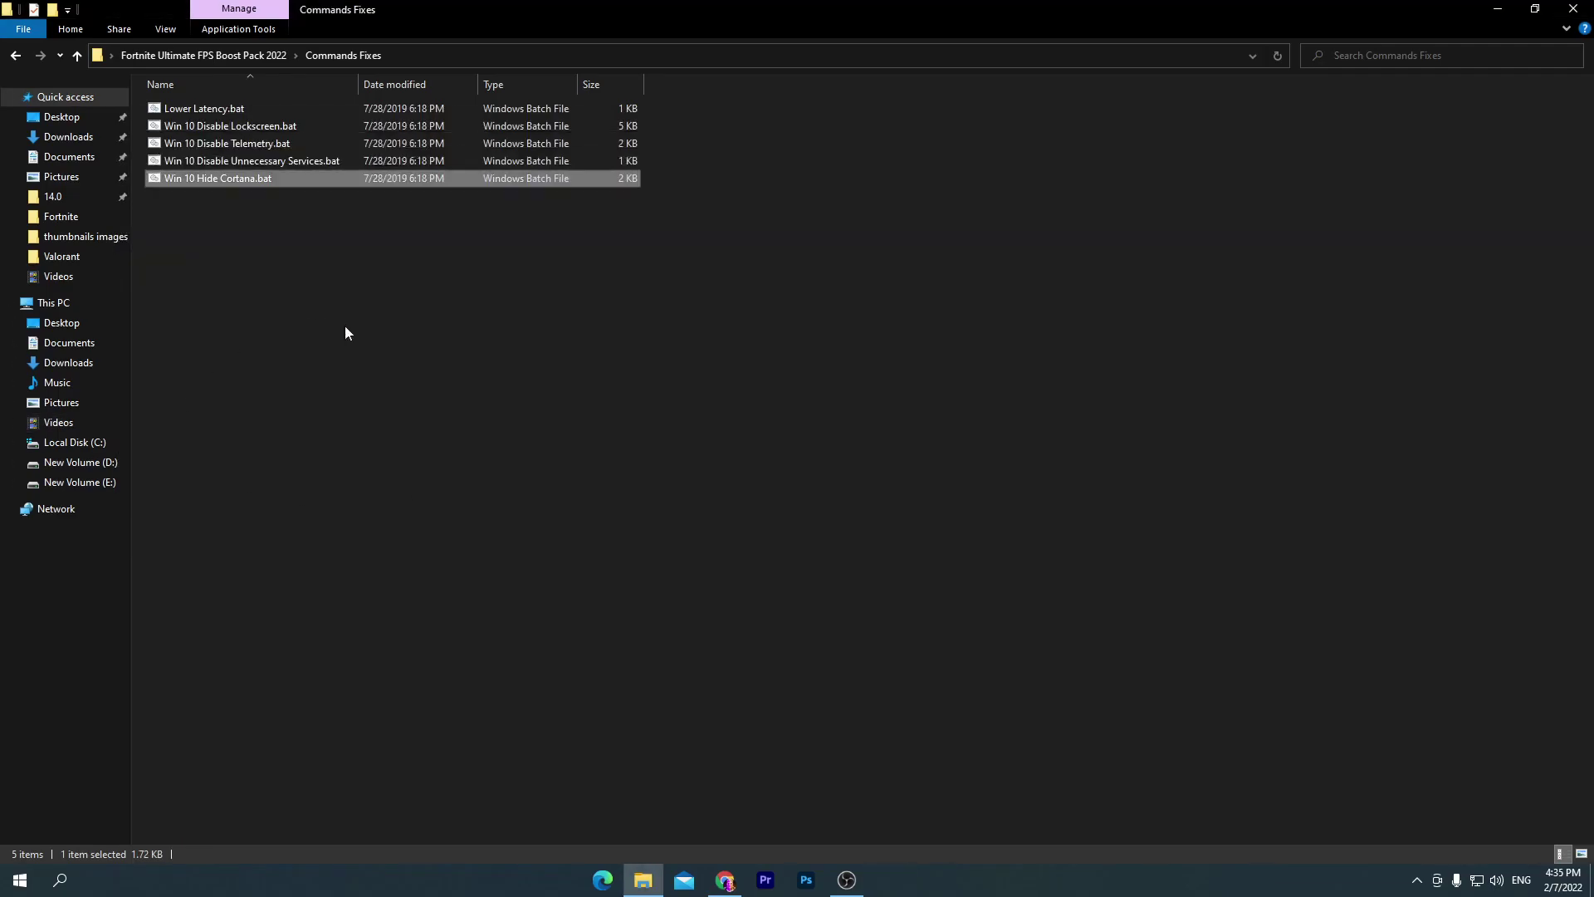
Step: Open Registry Fixes and merge the Disable Xbox DVR & Gamebar registry fix
left_click(199, 55)
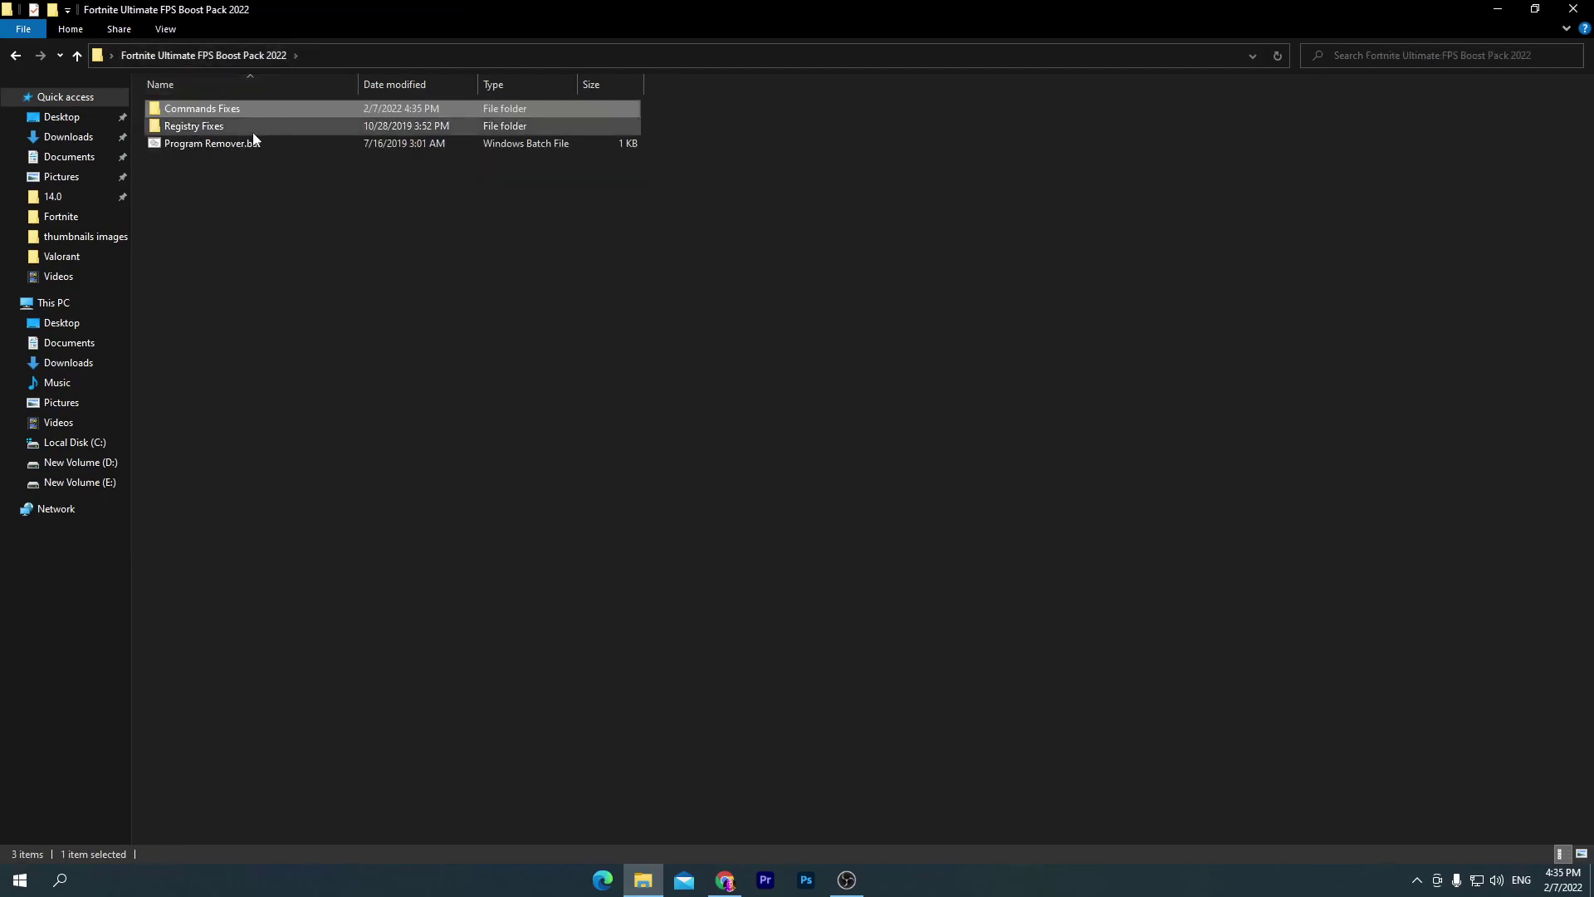
left_click(225, 141)
double_click(214, 128)
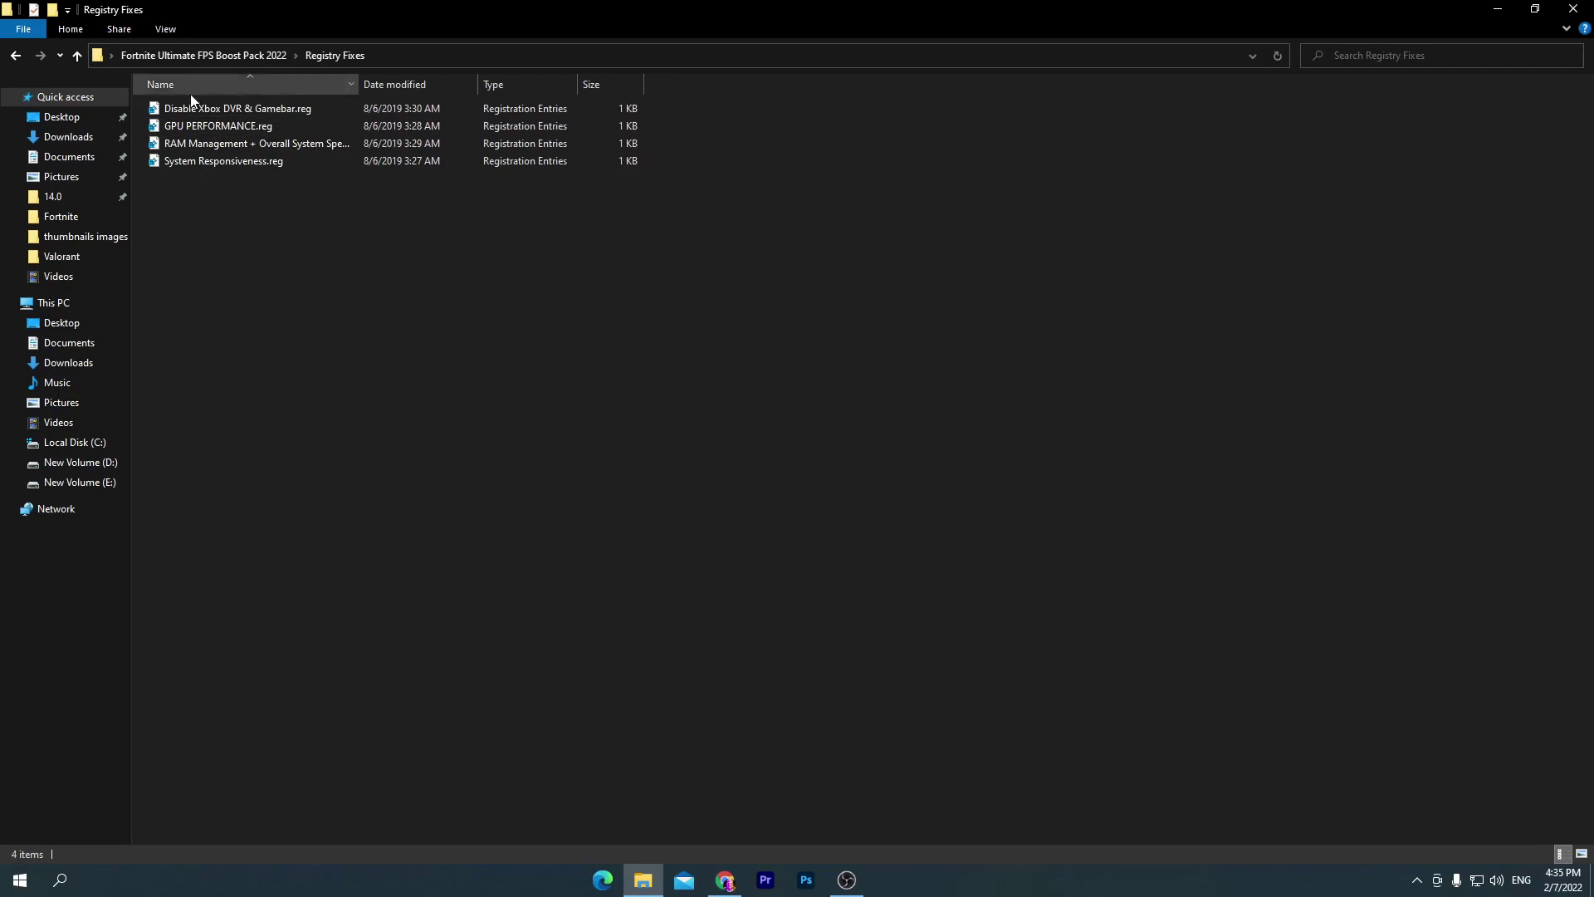
double_click(231, 106)
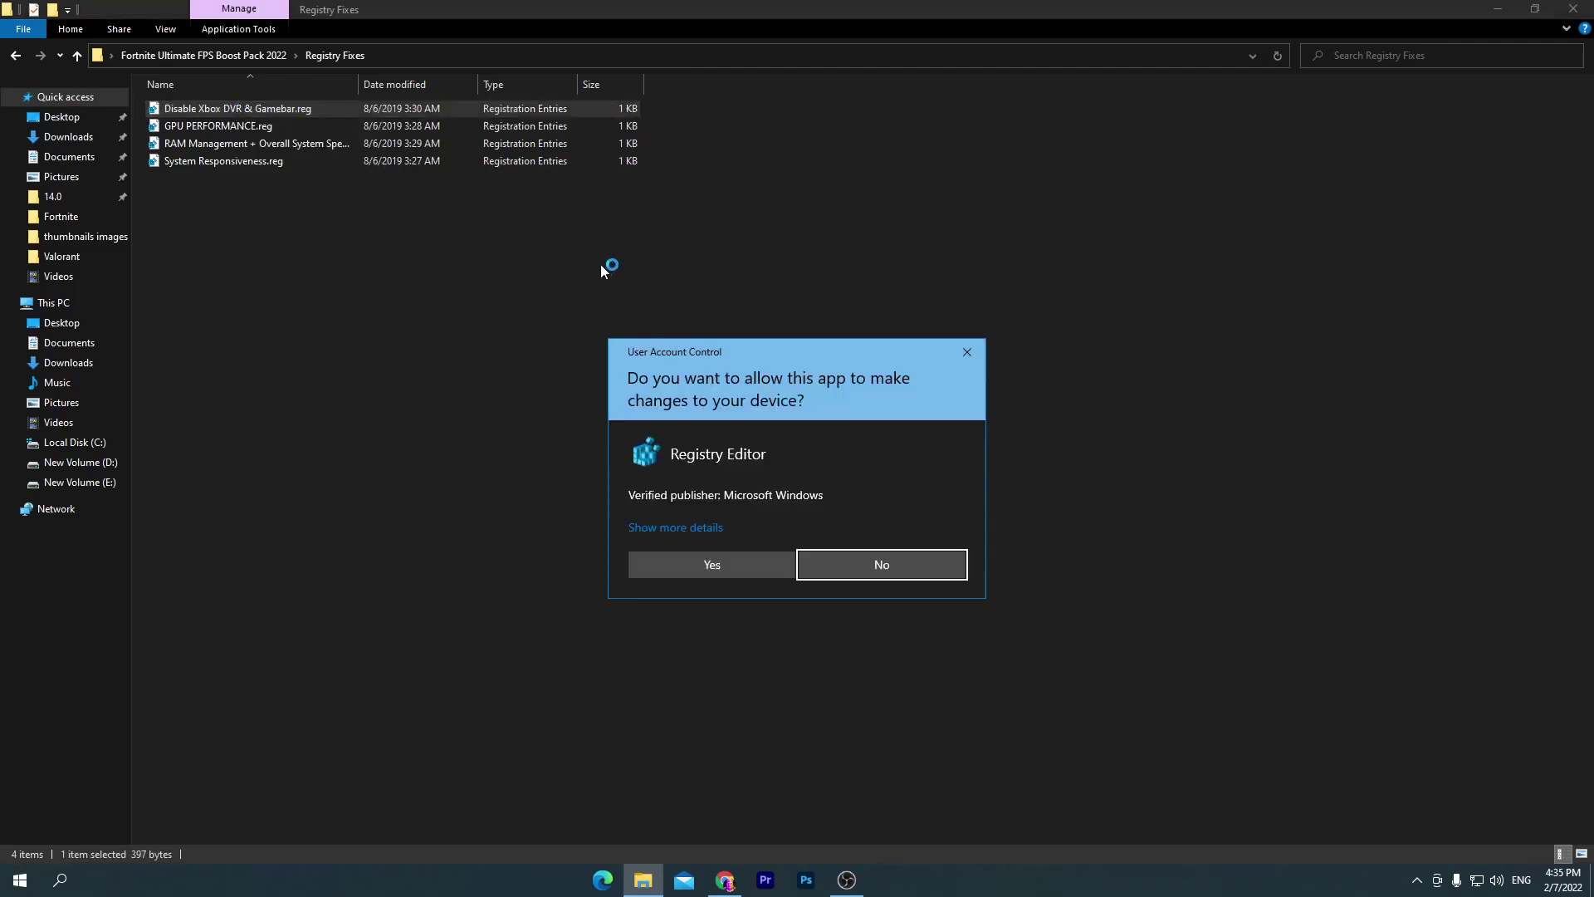
left_click(702, 568)
left_click(921, 463)
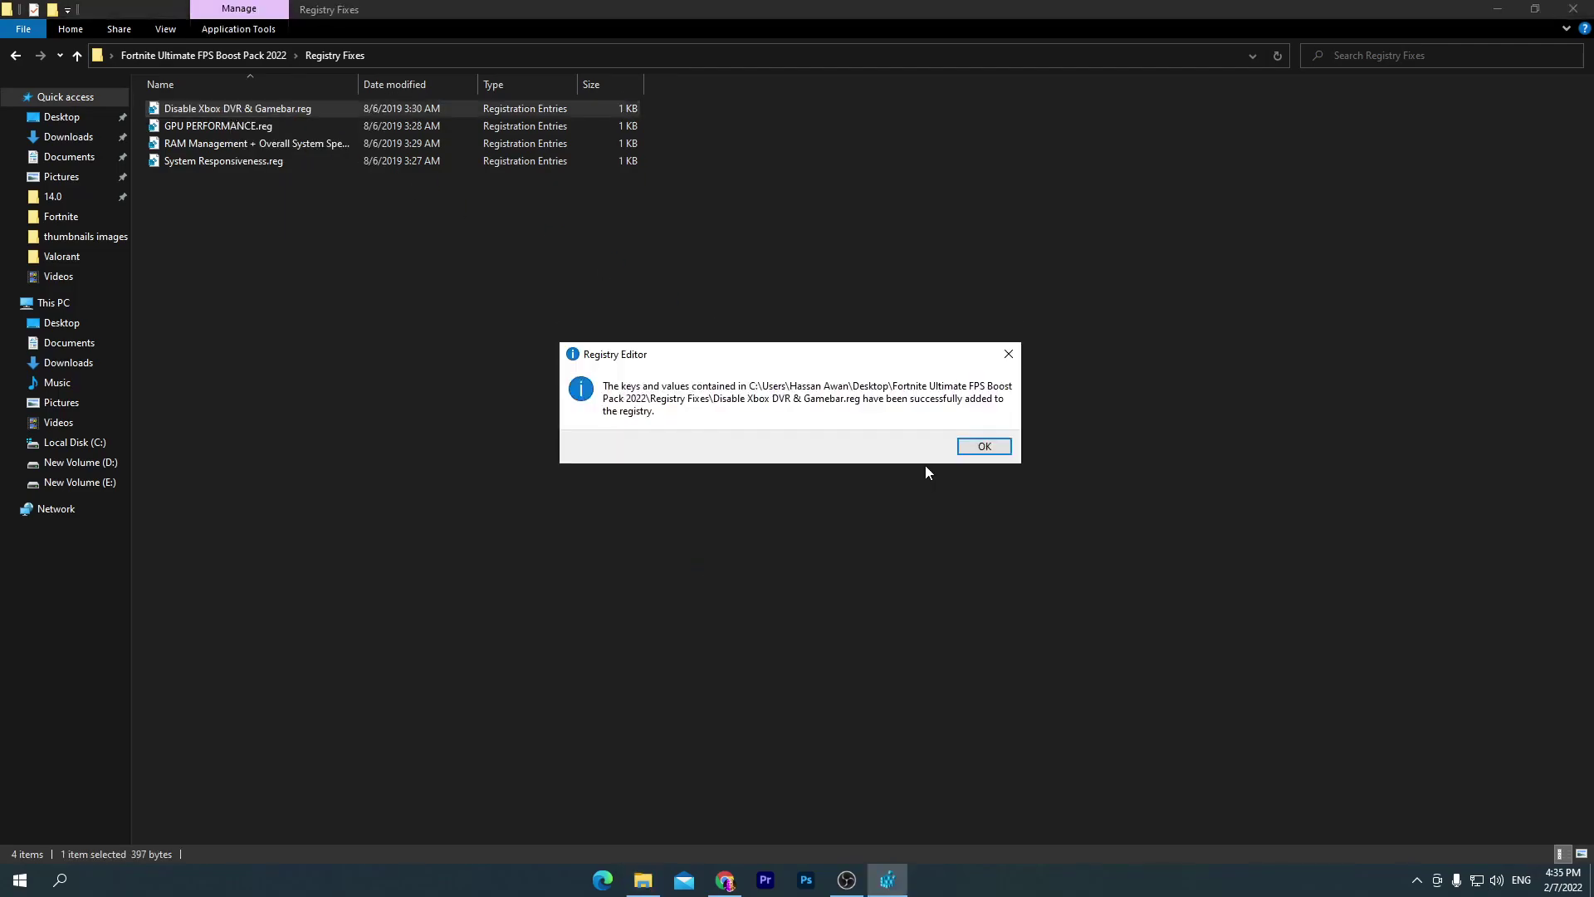
left_click(983, 447)
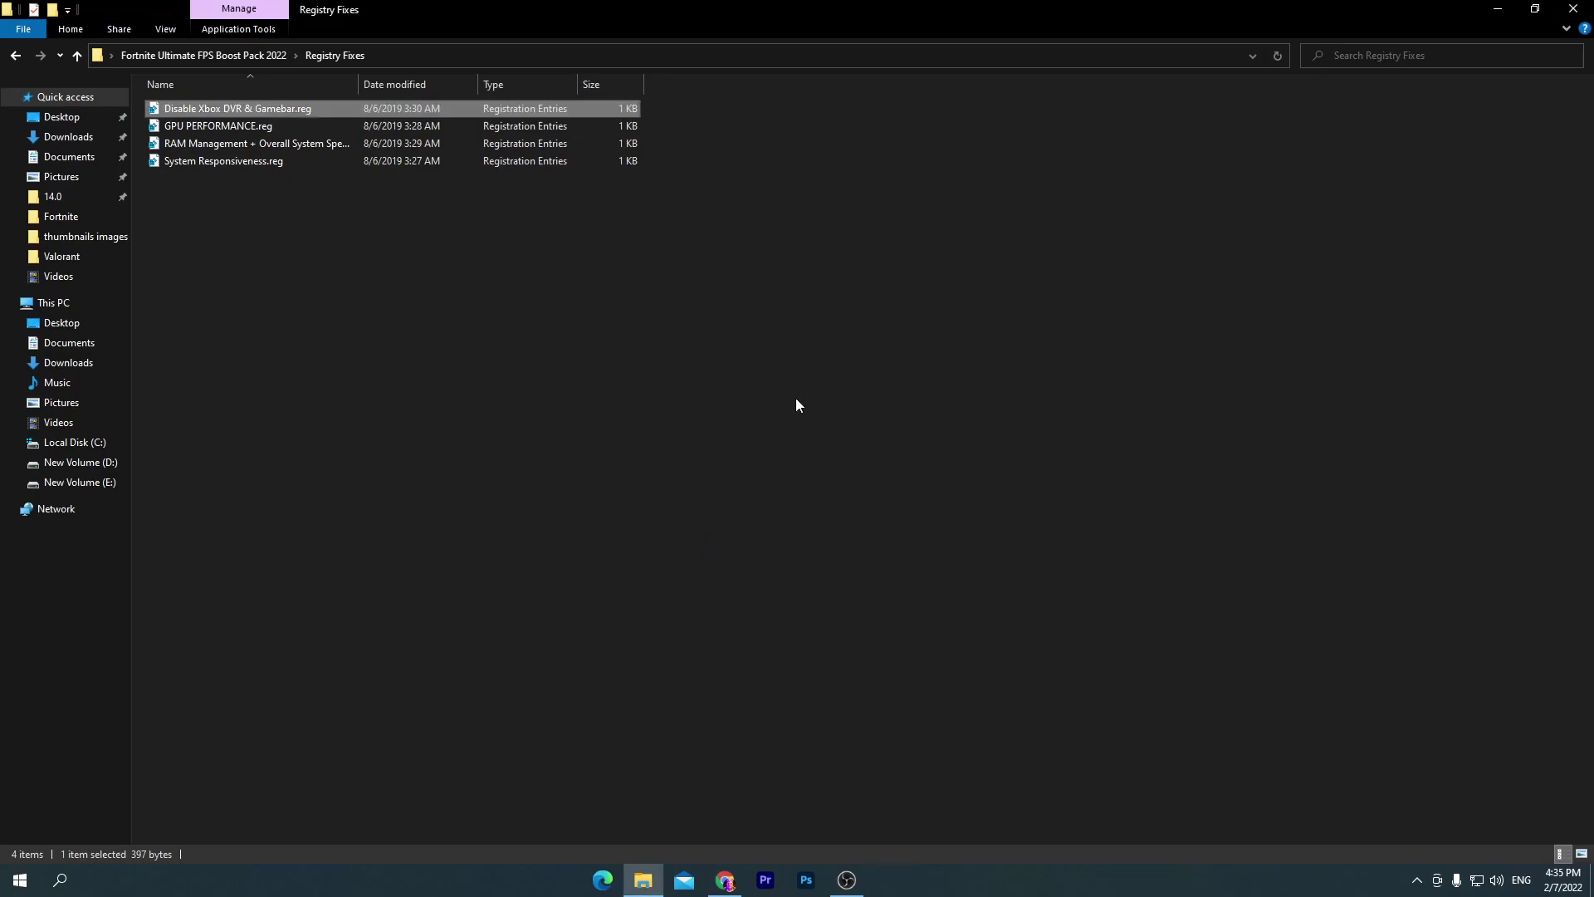
Step: Merge the GPU PERFORMANCE and RAM Management registry fixes into the registry
double_click(239, 131)
left_click(680, 564)
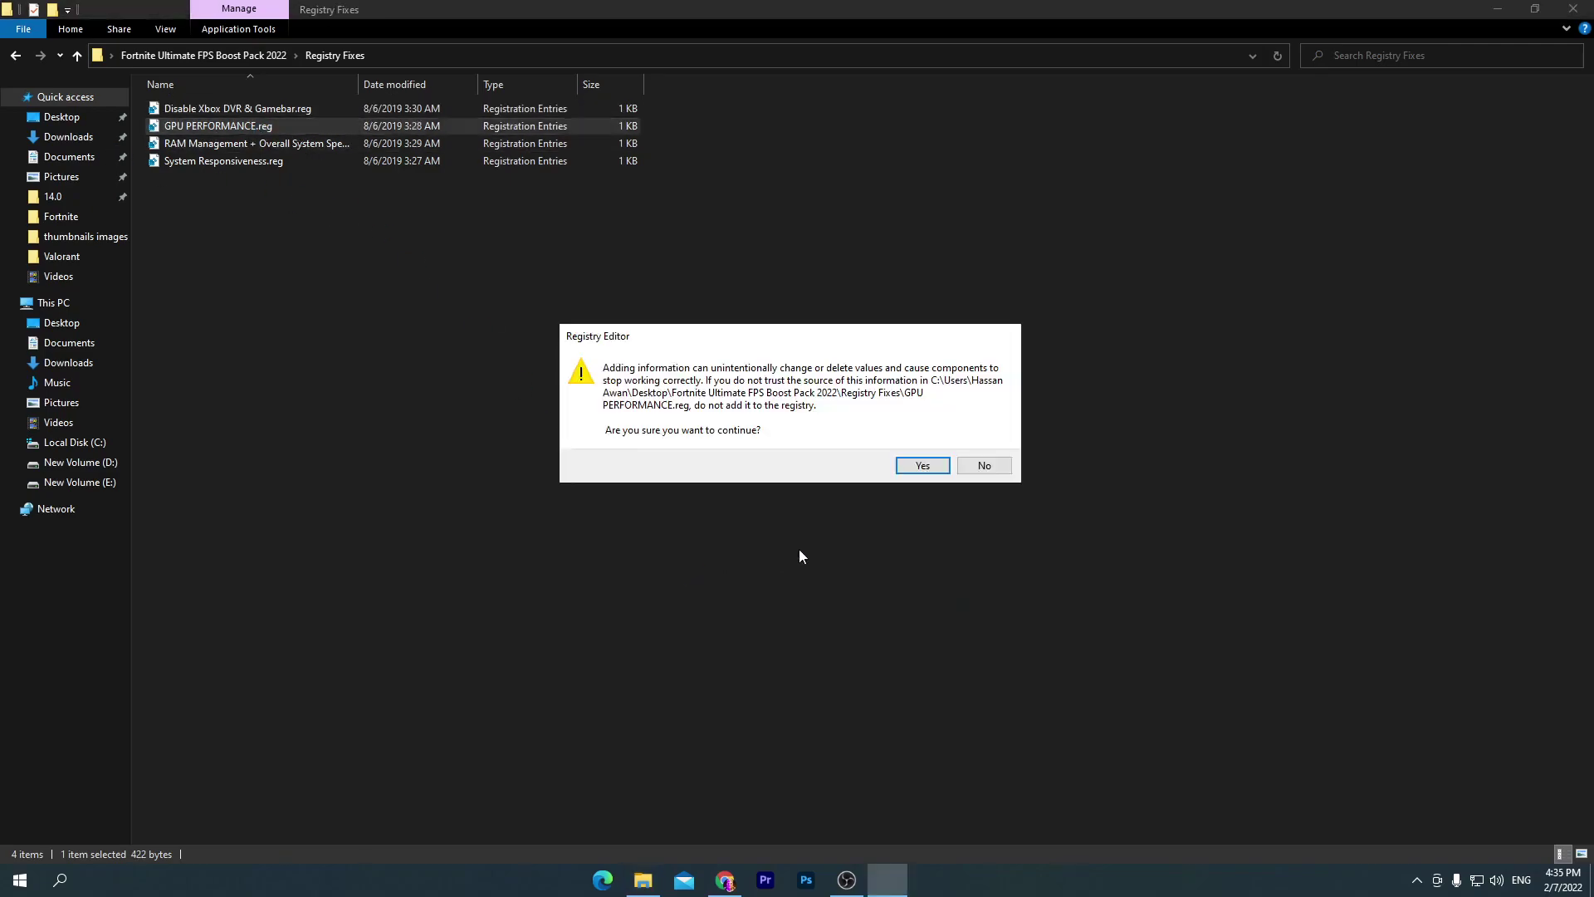
left_click(920, 463)
left_click(984, 452)
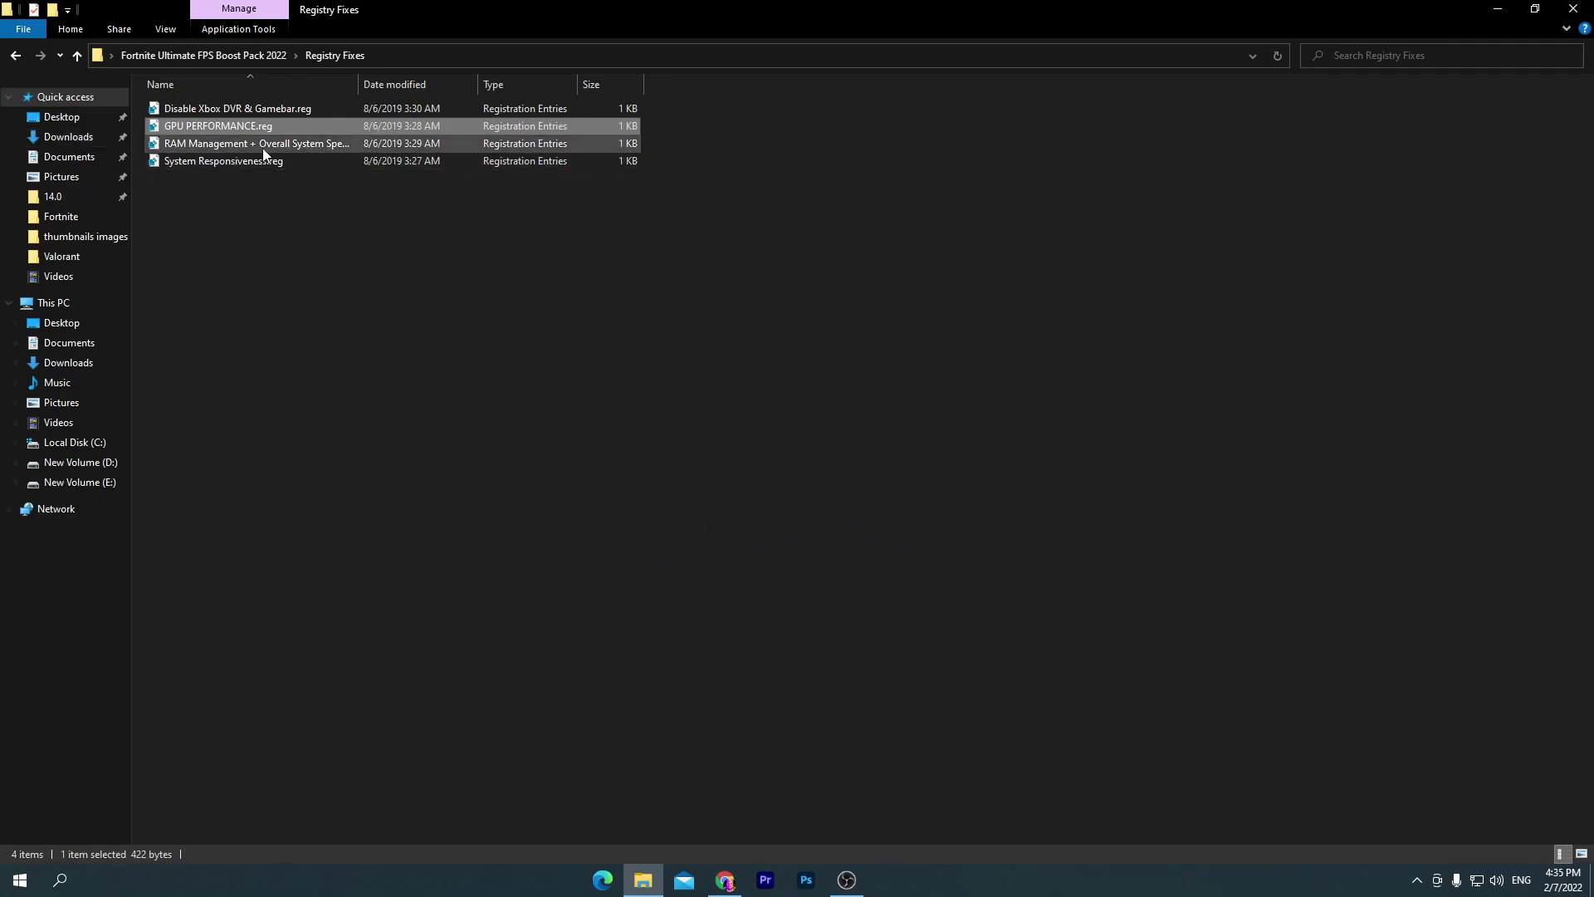
double_click(327, 147)
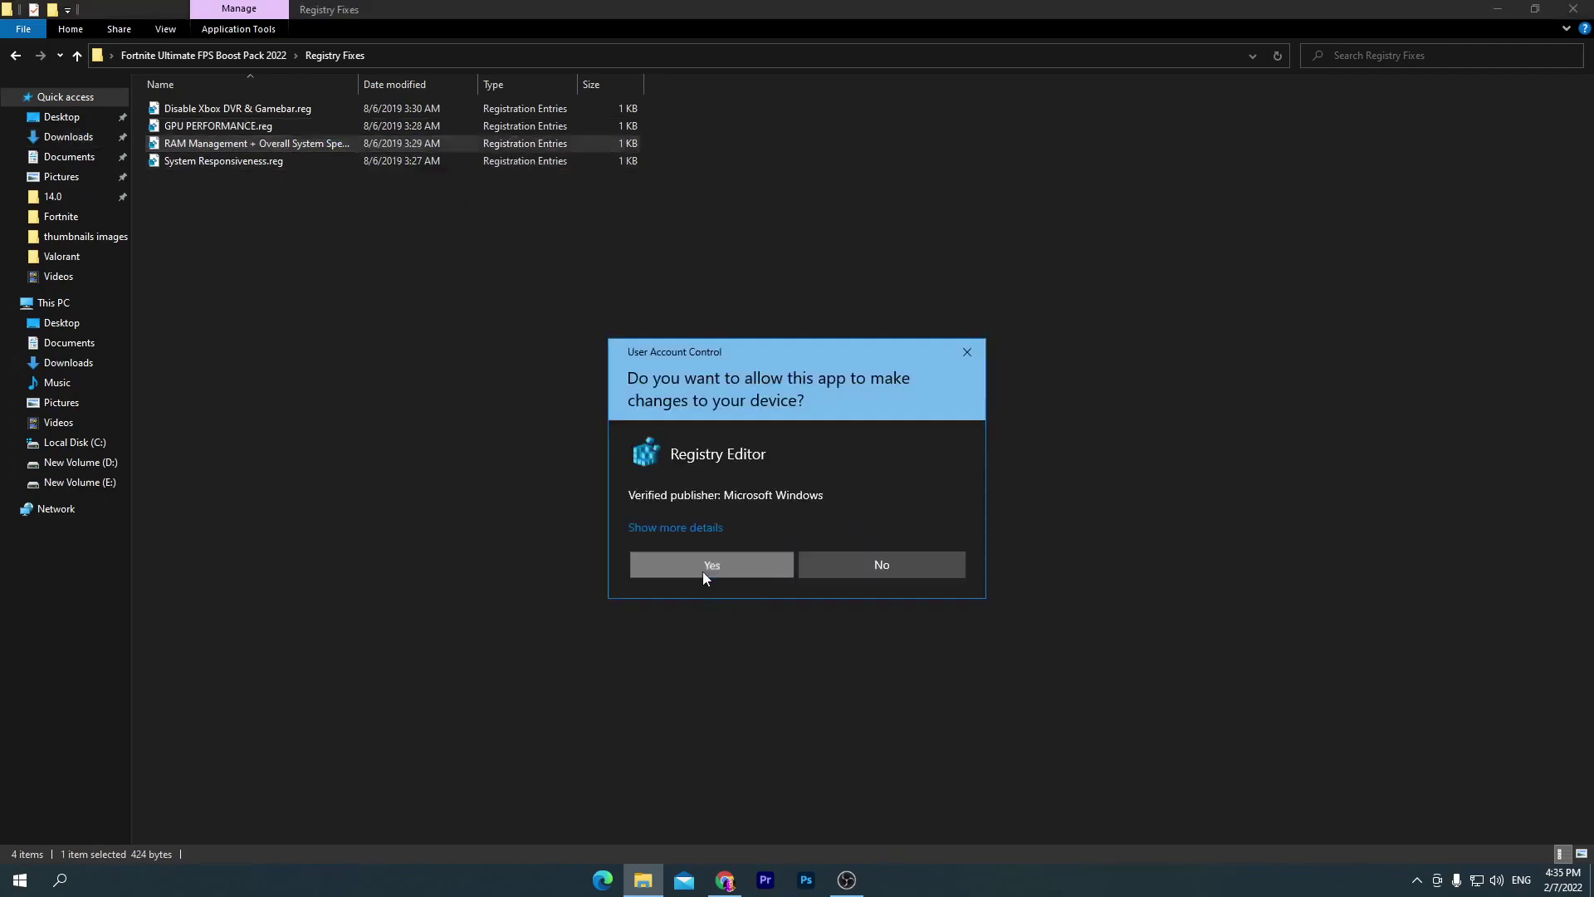
left_click(704, 567)
left_click(921, 463)
left_click(976, 448)
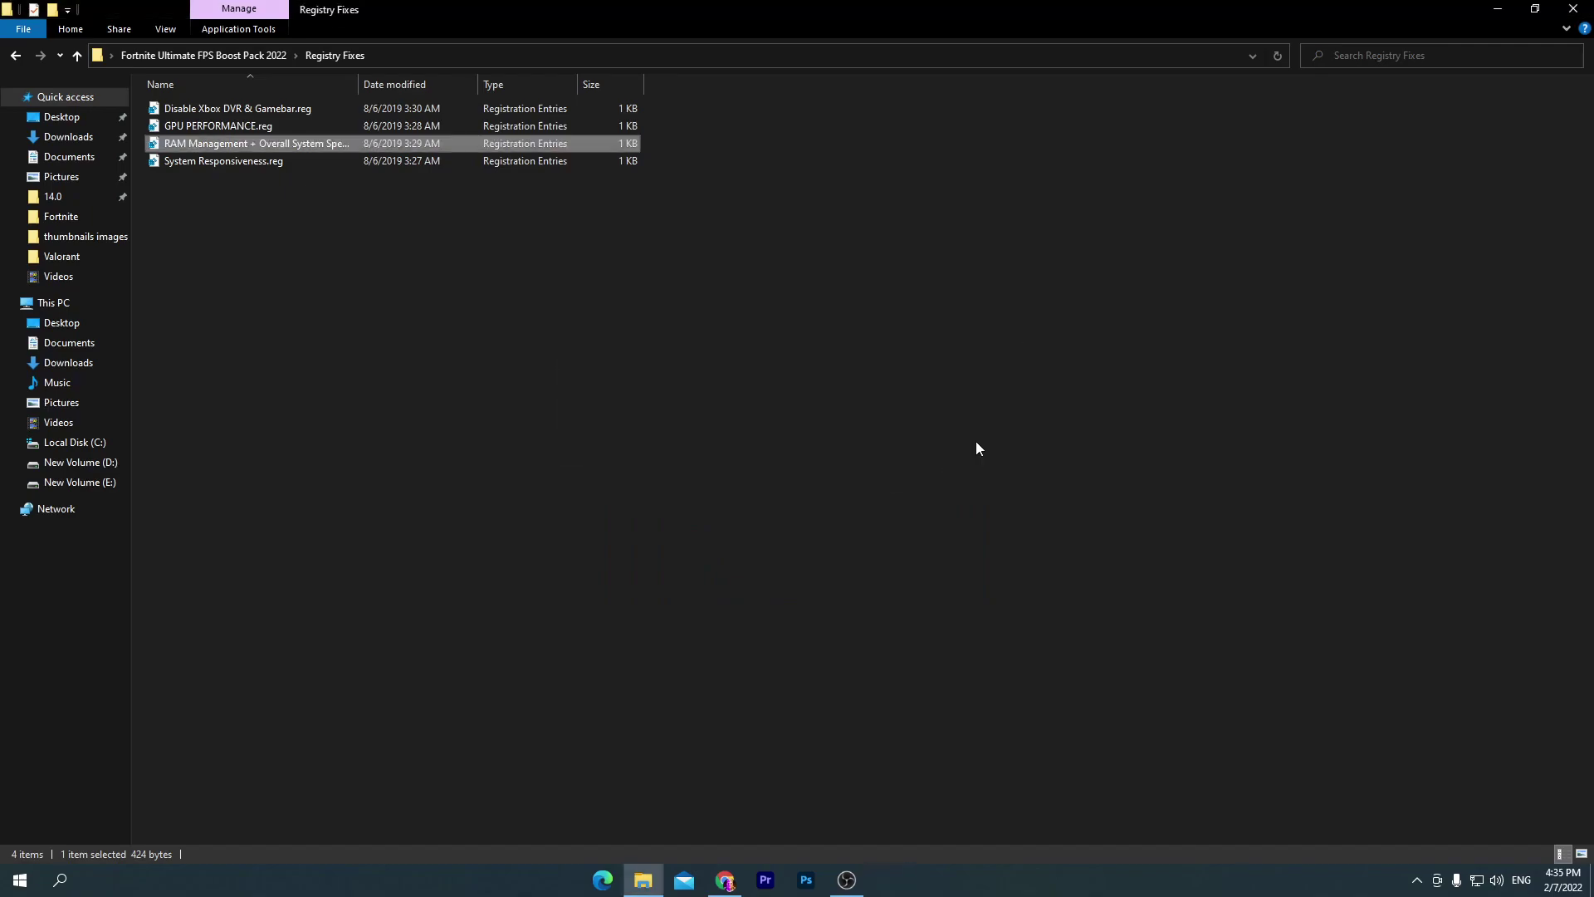
Step: Merge the System Responsiveness registry fix, then return to the boost pack folder
double_click(280, 168)
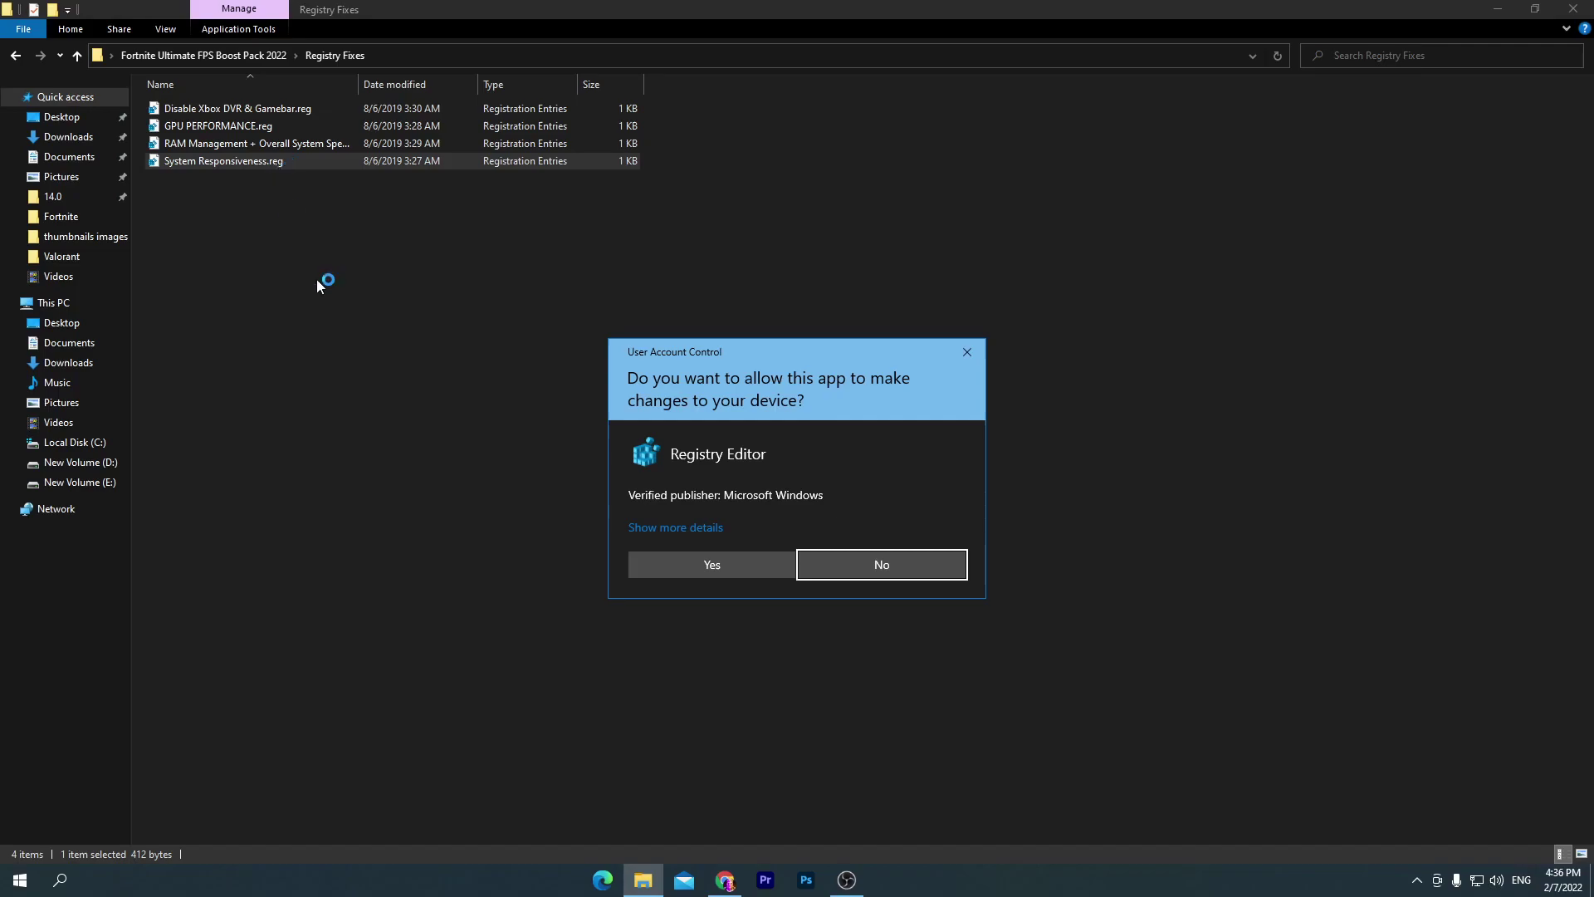
left_click(718, 565)
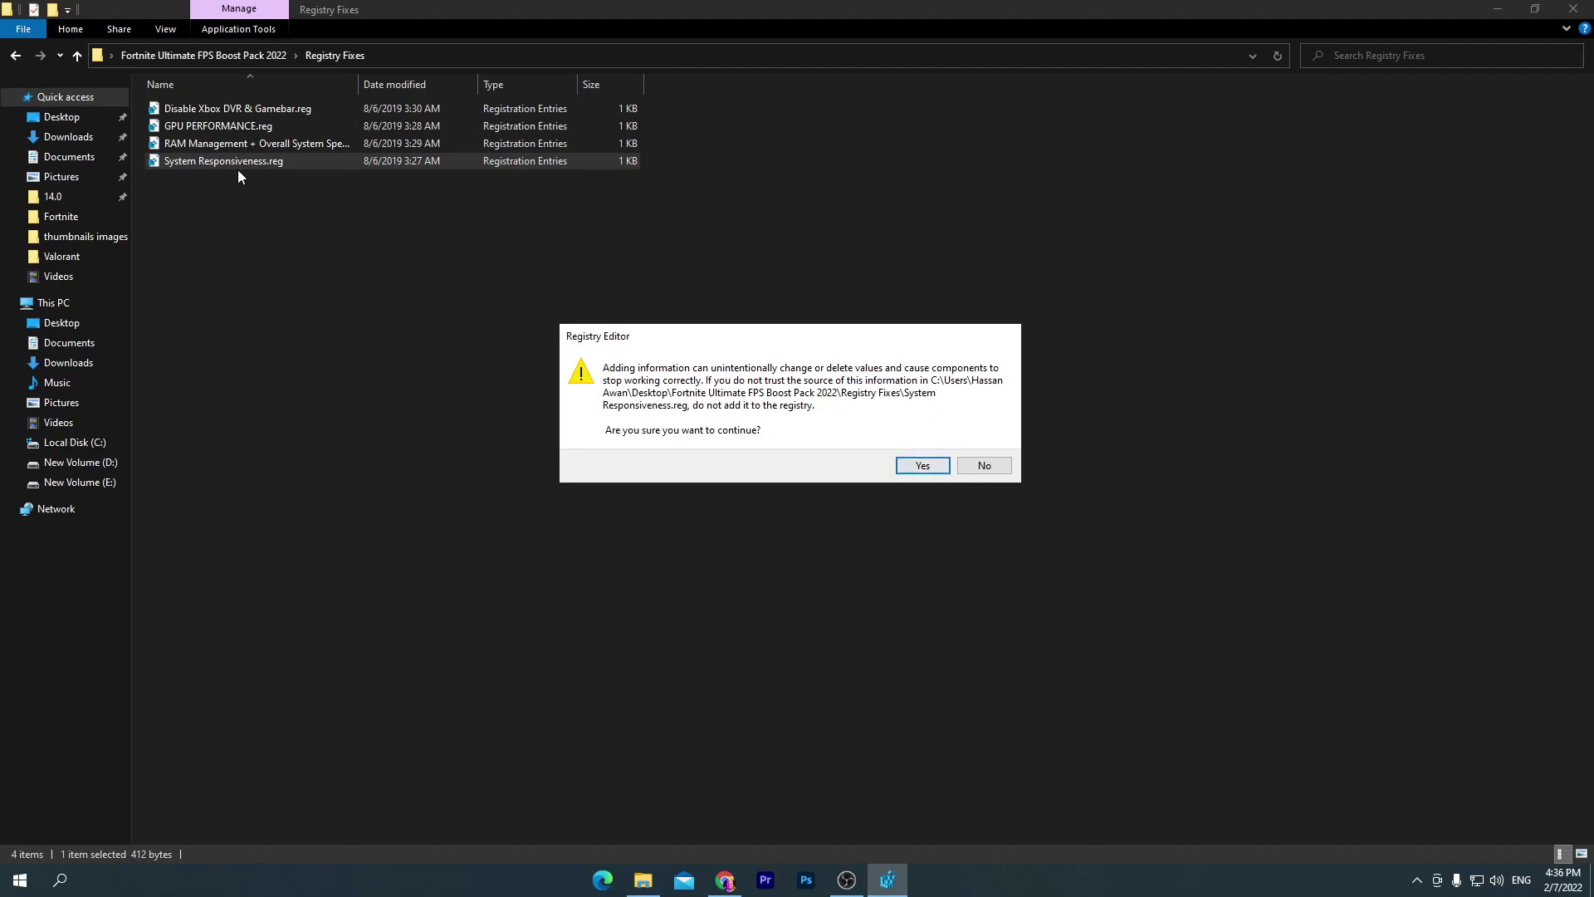
left_click(923, 466)
left_click(985, 446)
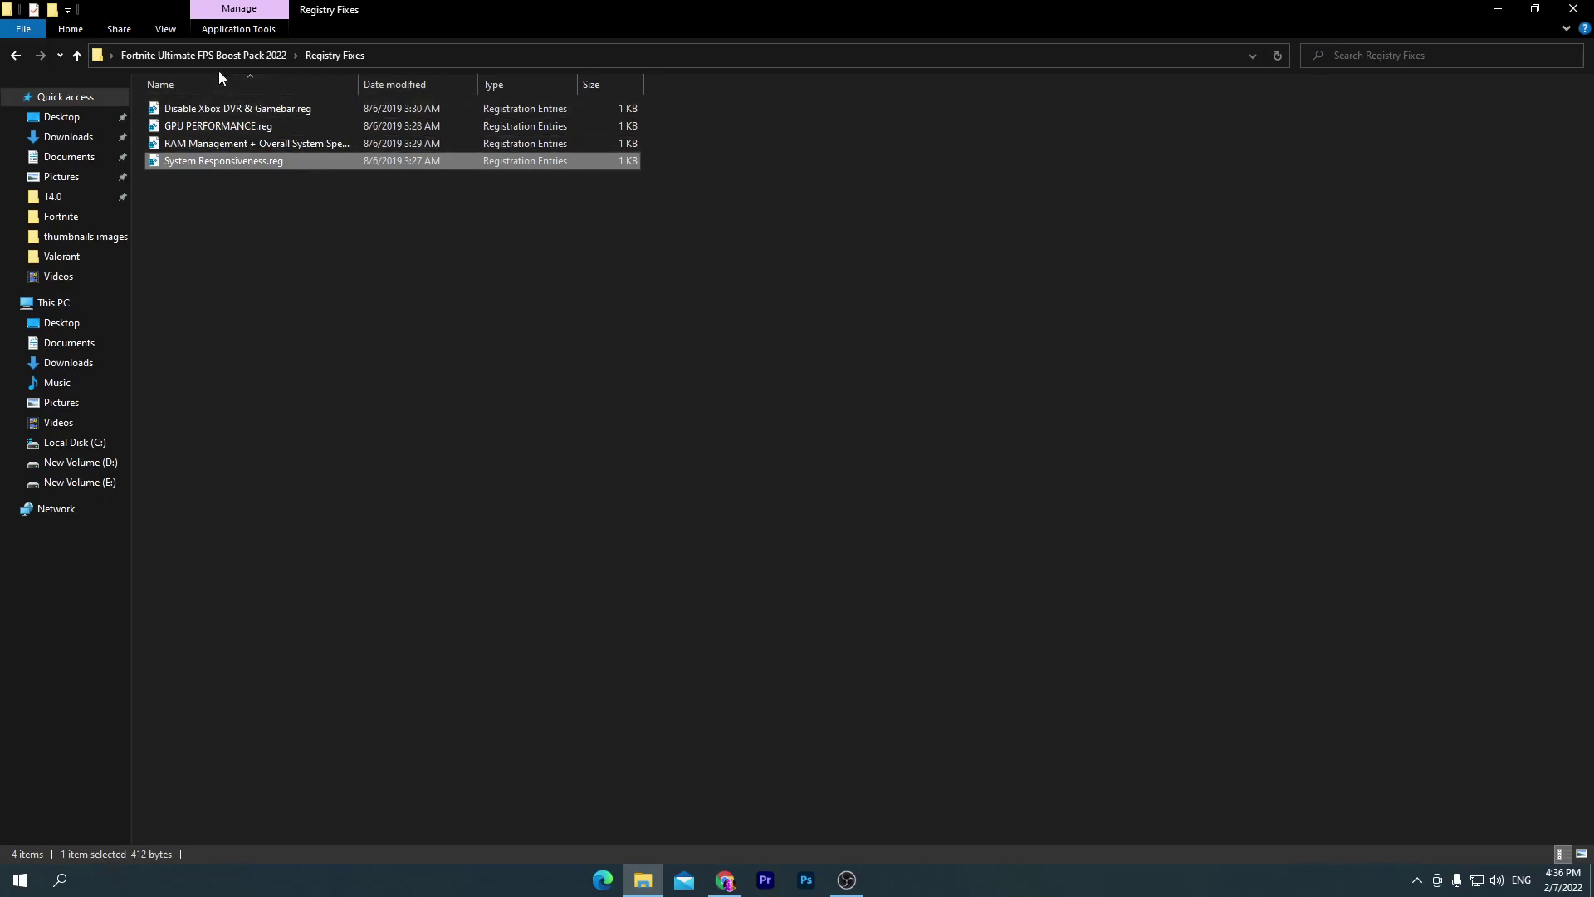
left_click(190, 61)
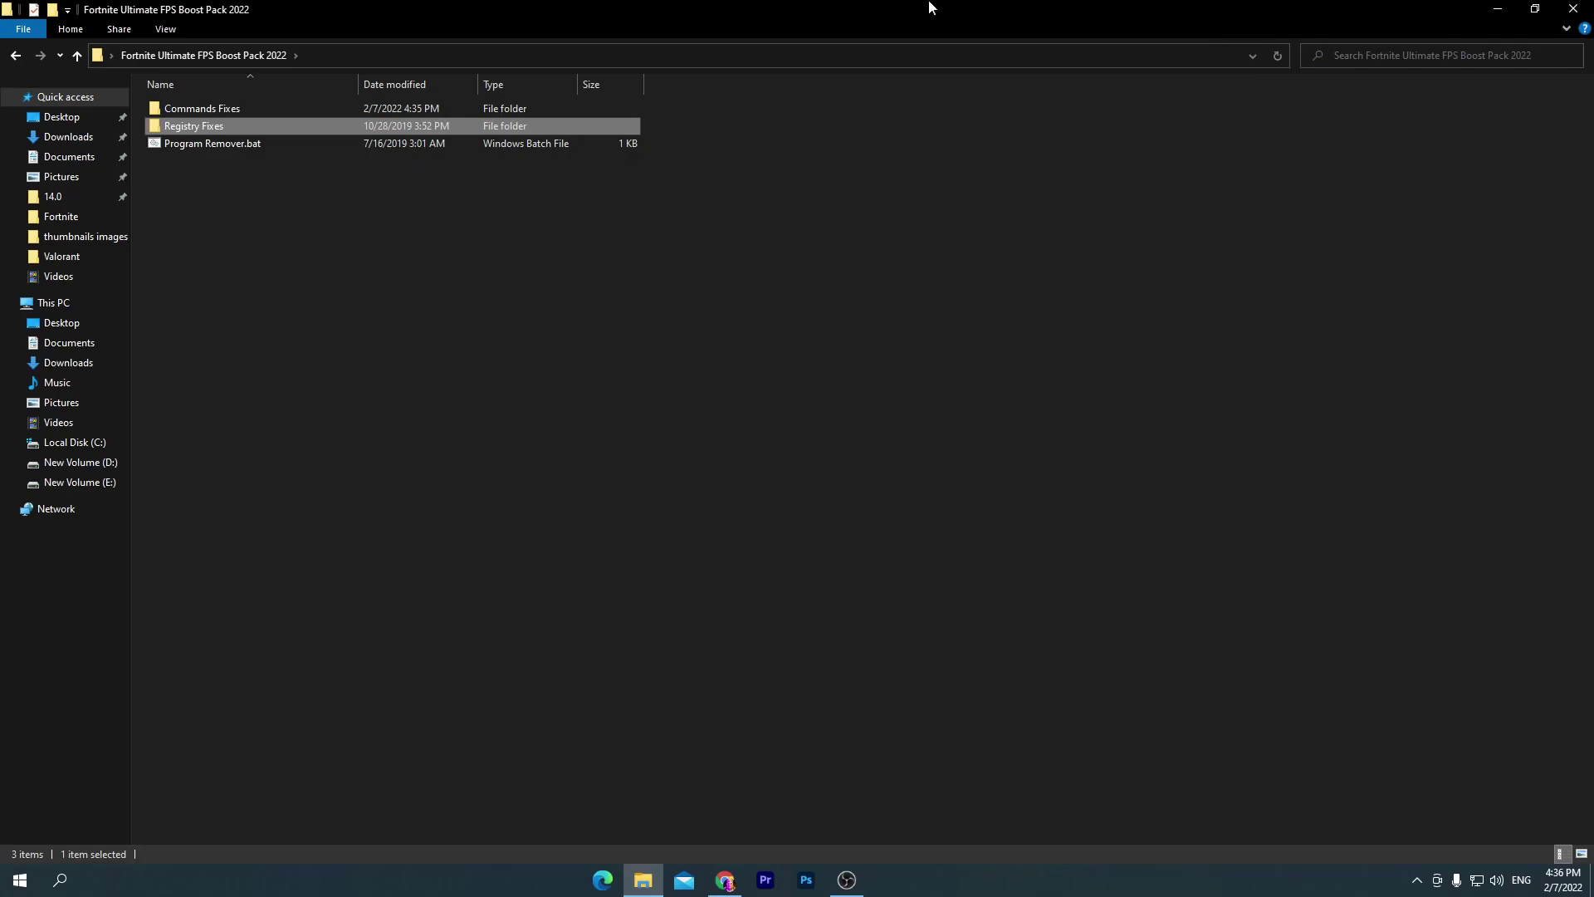
Step: Drag Program Remover.bat to the desktop, then drag the Fortnite folder and .rar into the Recycle Bin
left_click_drag(544, 31, 854, 149)
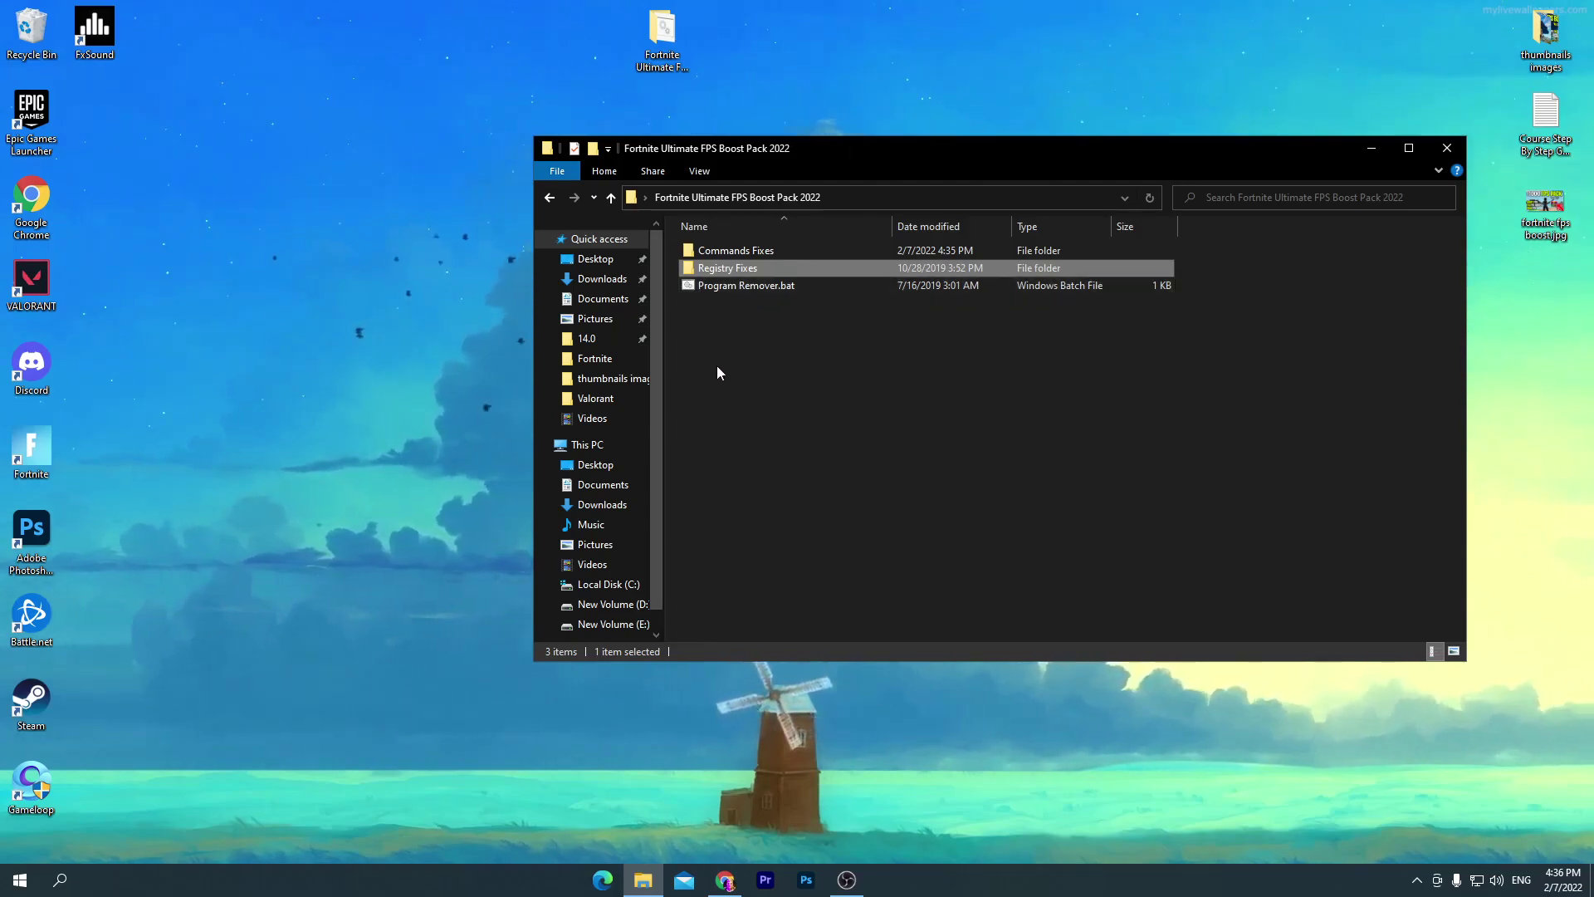
left_click_drag(751, 285, 104, 129)
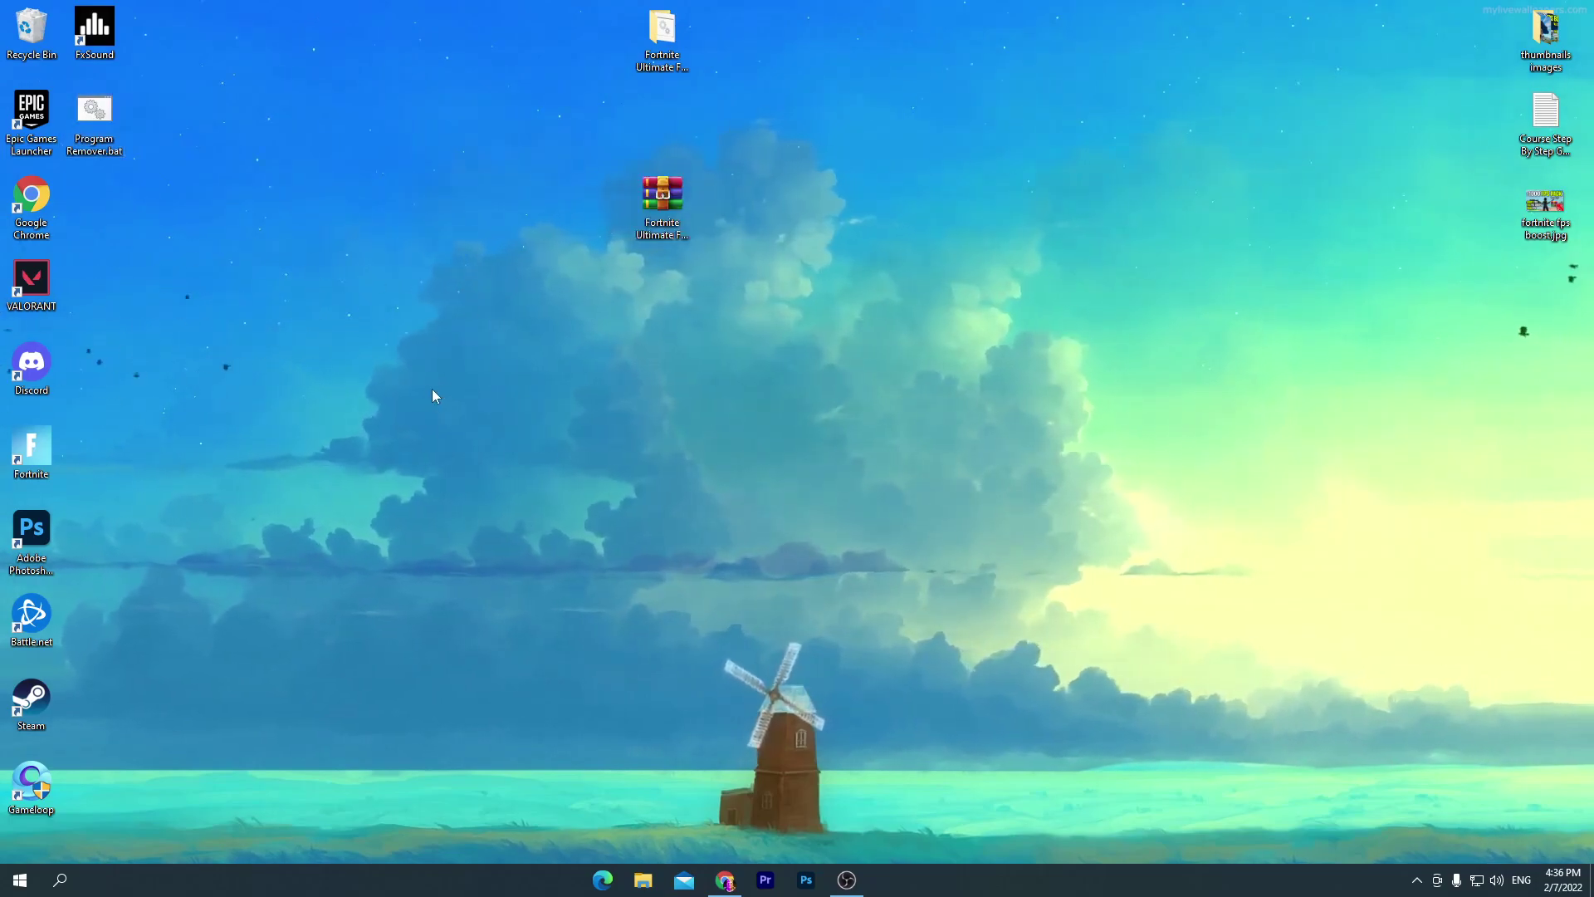
left_click_drag(810, 2, 573, 220)
left_click_drag(636, 17, 30, 15)
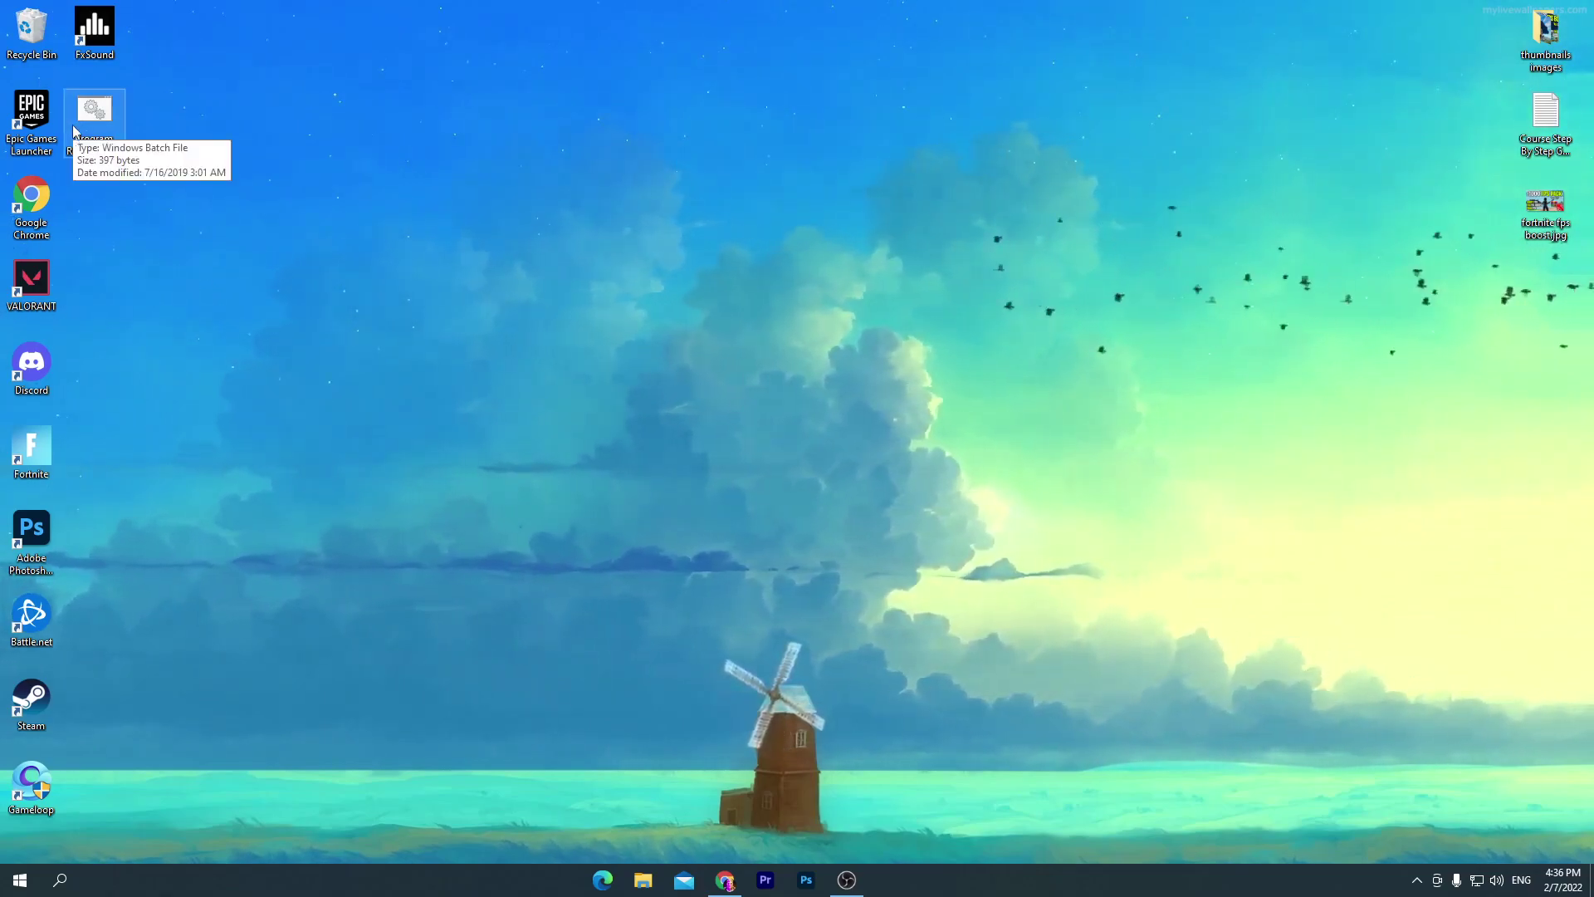
mouse_move(866, 883)
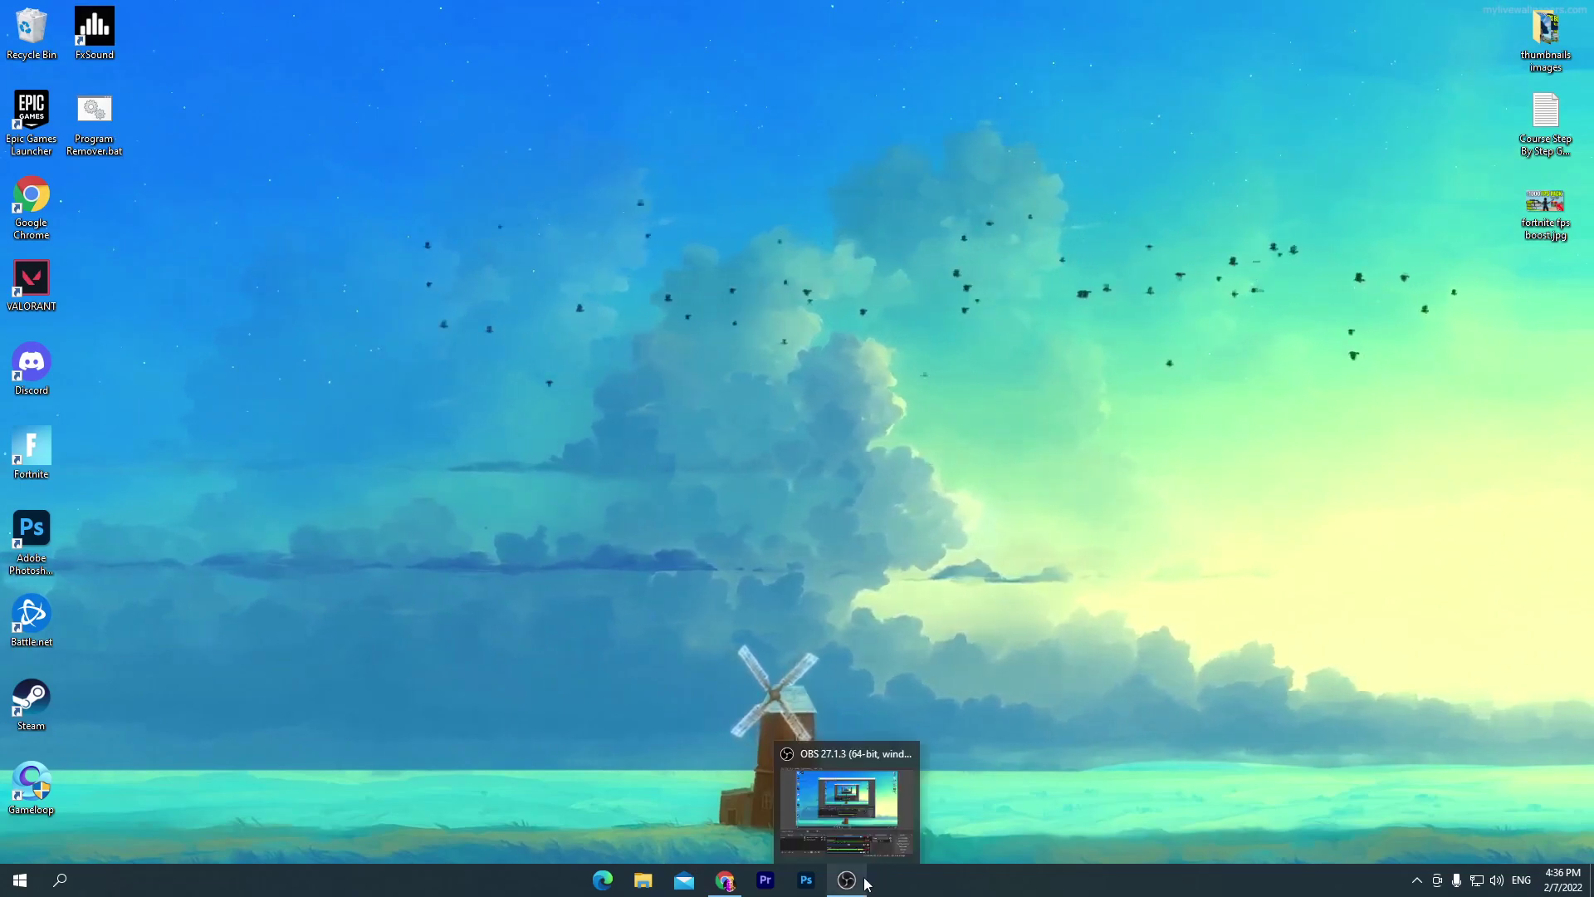